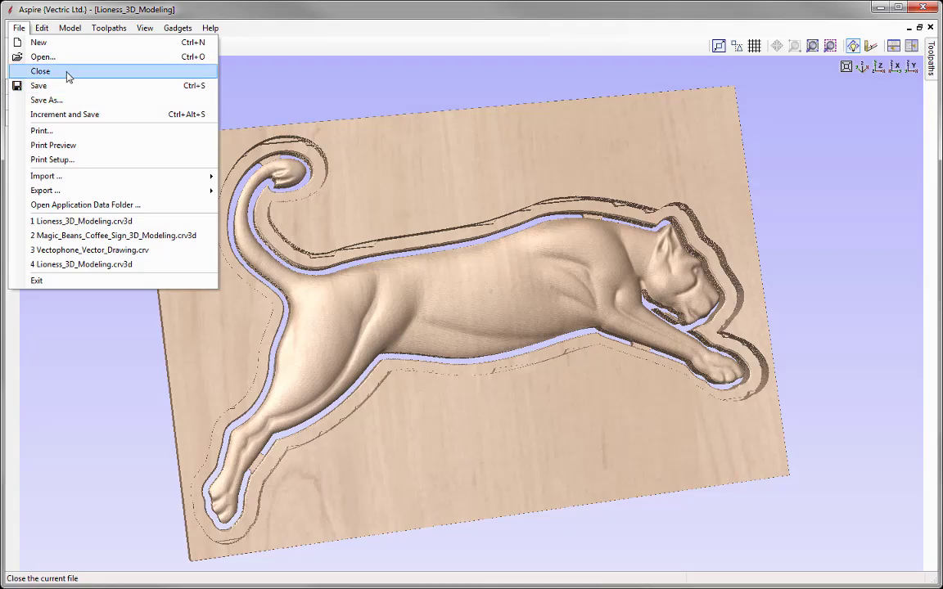
Close the current project and open Lioness_3D_Modeling.crv3d in the 3D view.
{"action": "left_click", "coordinate": [66, 71]}
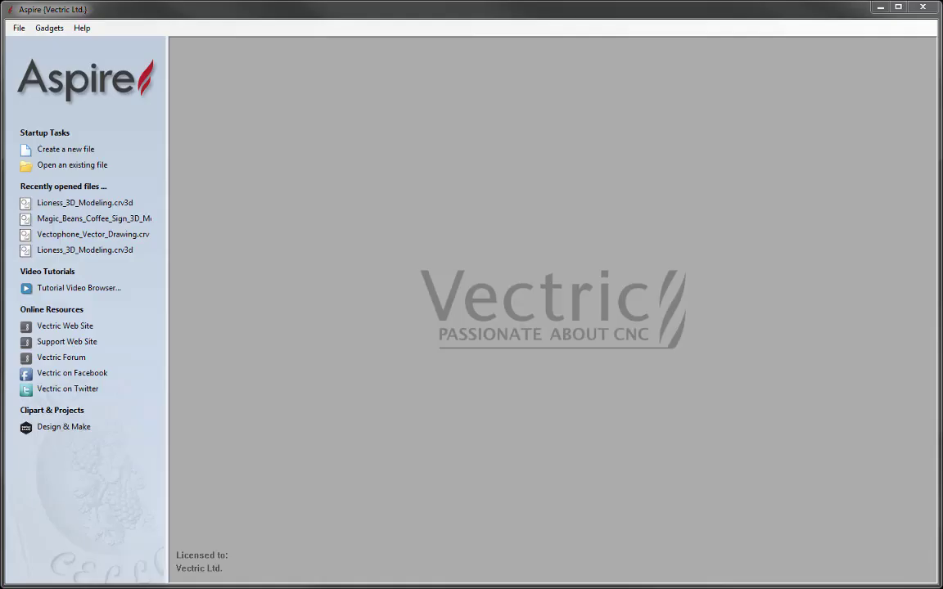
{"action": "left_click", "coordinate": [65, 164]}
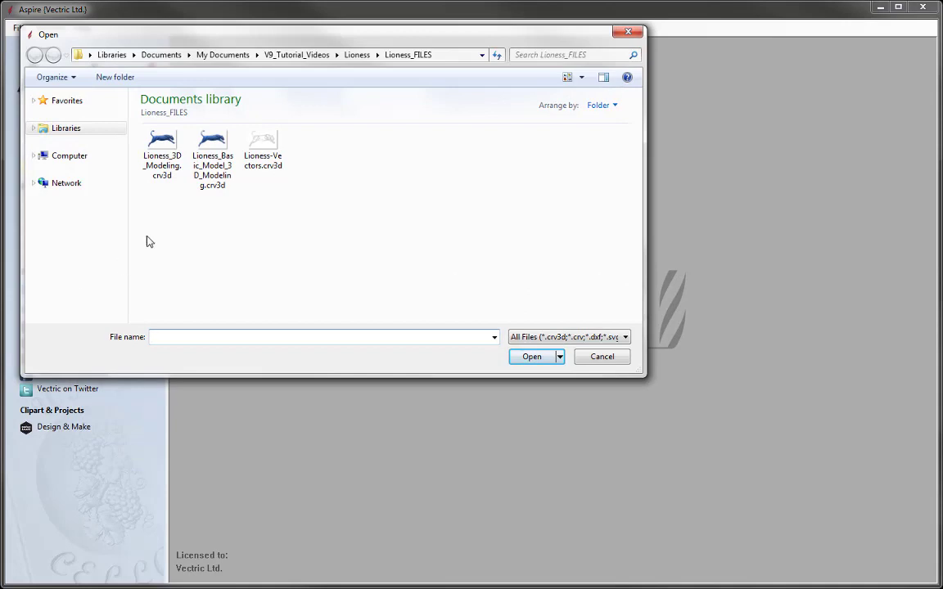
{"action": "left_click", "coordinate": [146, 134]}
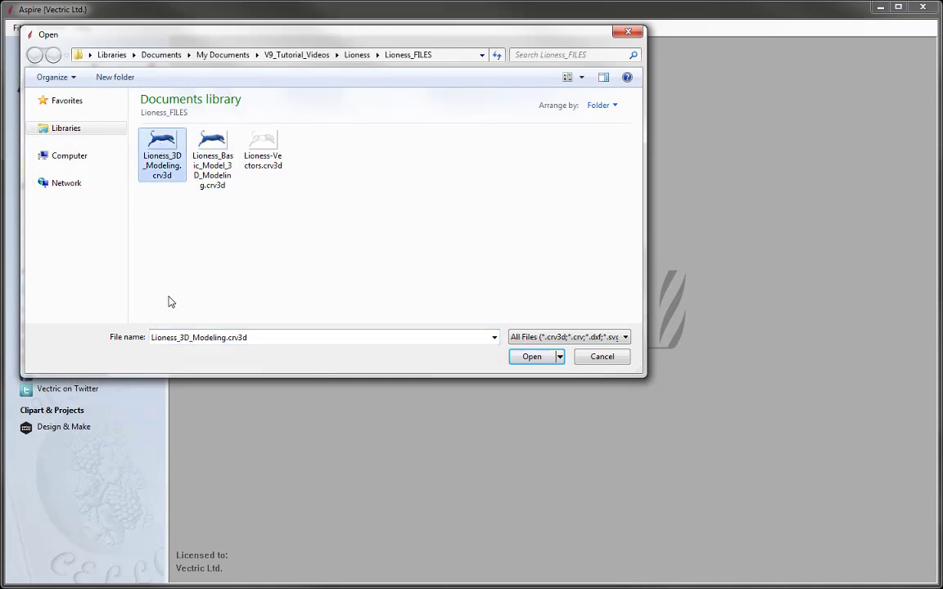
{"action": "left_click", "coordinate": [512, 360]}
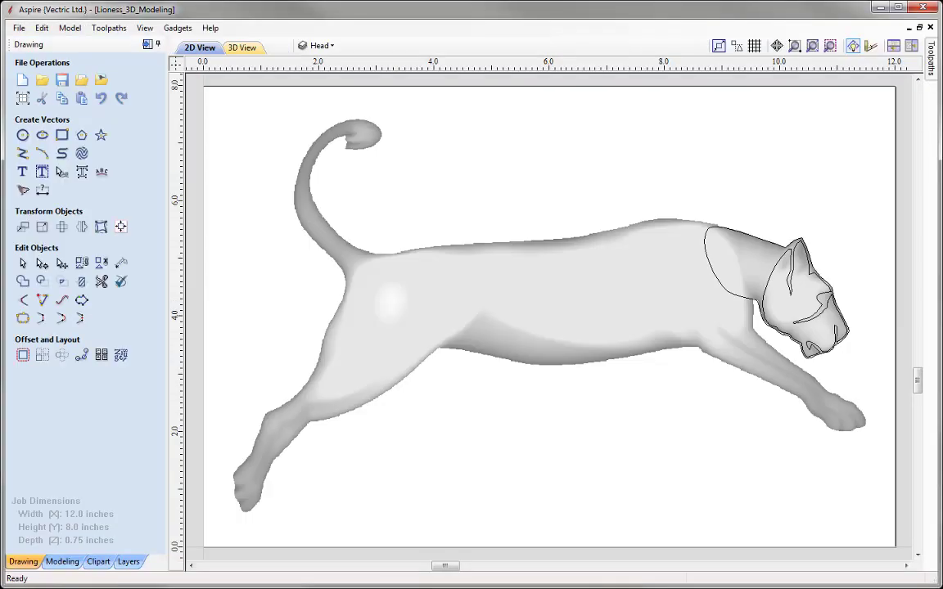
{"action": "left_click", "coordinate": [242, 48]}
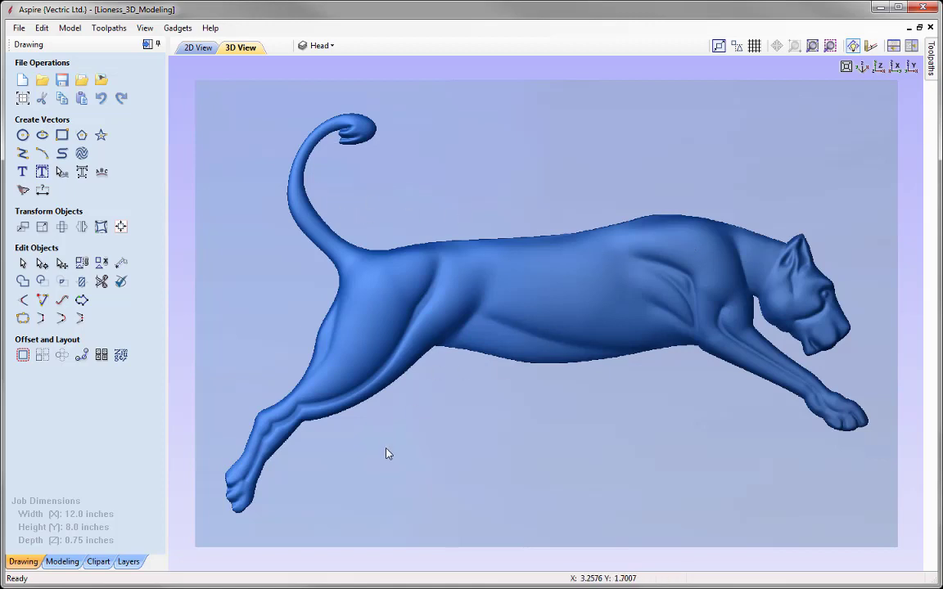
Switch to the toolpath layout and set the model height to 0.375 inches in the material setup.
{"action": "left_click", "coordinate": [148, 45]}
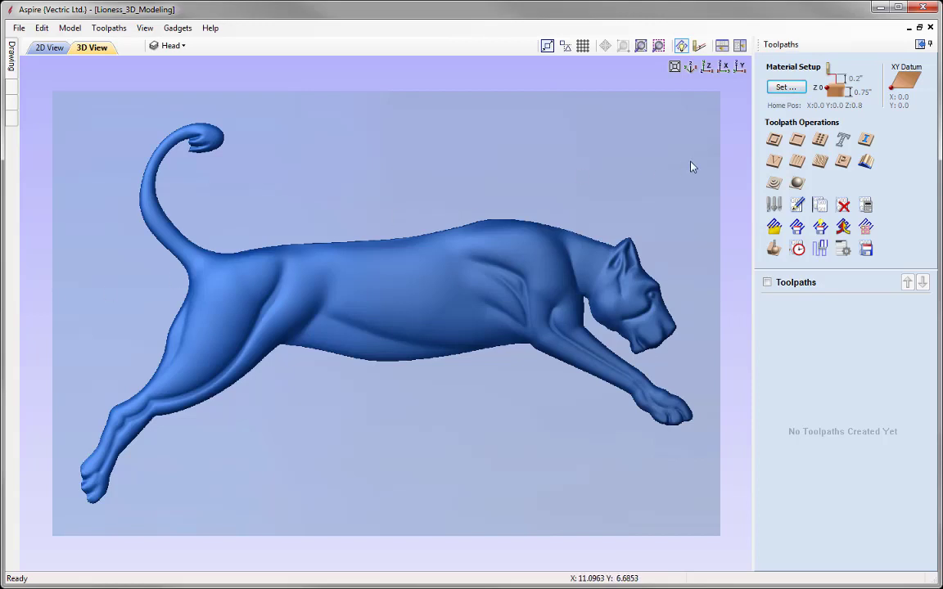
{"action": "left_click", "coordinate": [786, 87]}
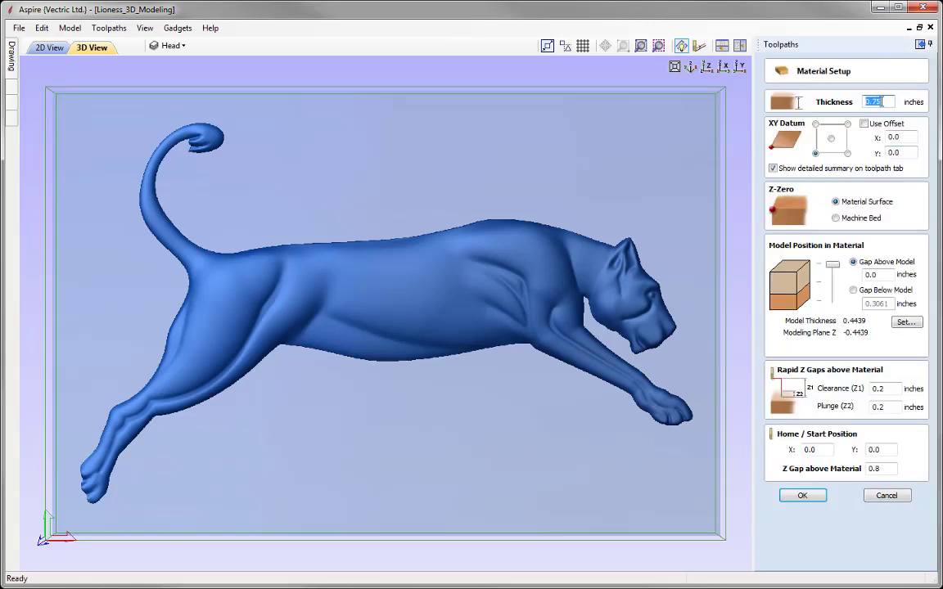
{"action": "left_click", "coordinate": [877, 103]}
{"action": "left_click", "coordinate": [905, 323]}
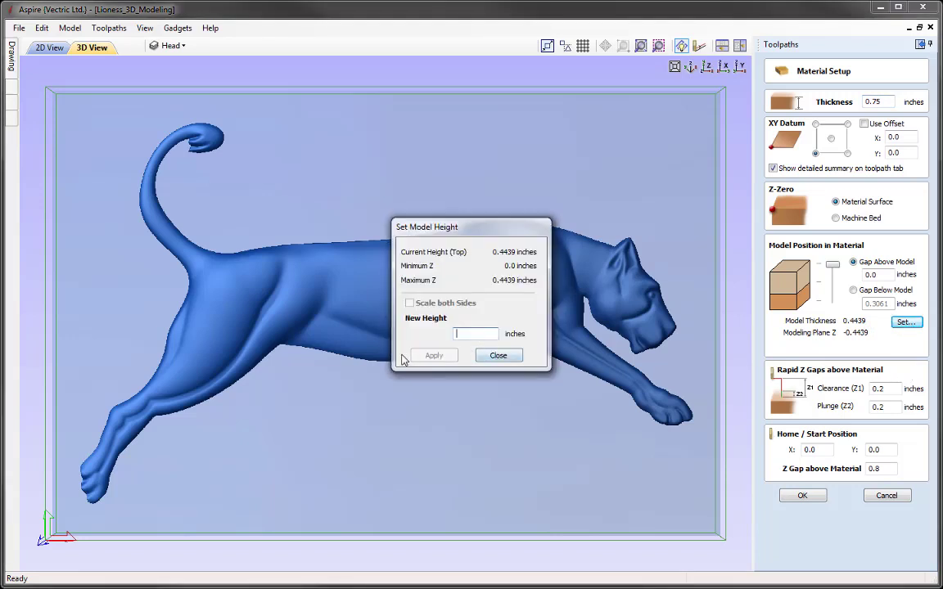
{"action": "left_click", "coordinate": [481, 333]}
{"action": "type", "text": "0.375"}
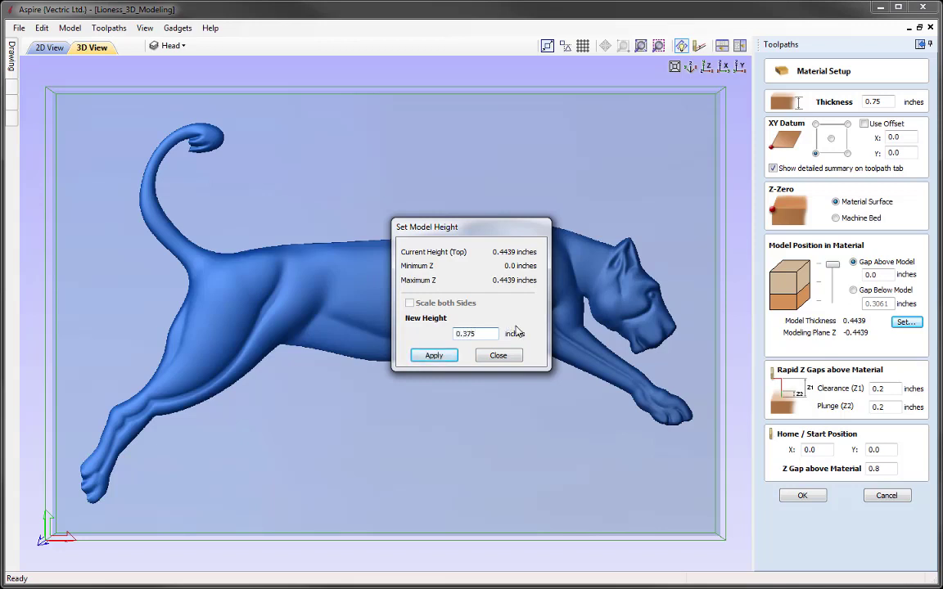
{"action": "left_click", "coordinate": [434, 355]}
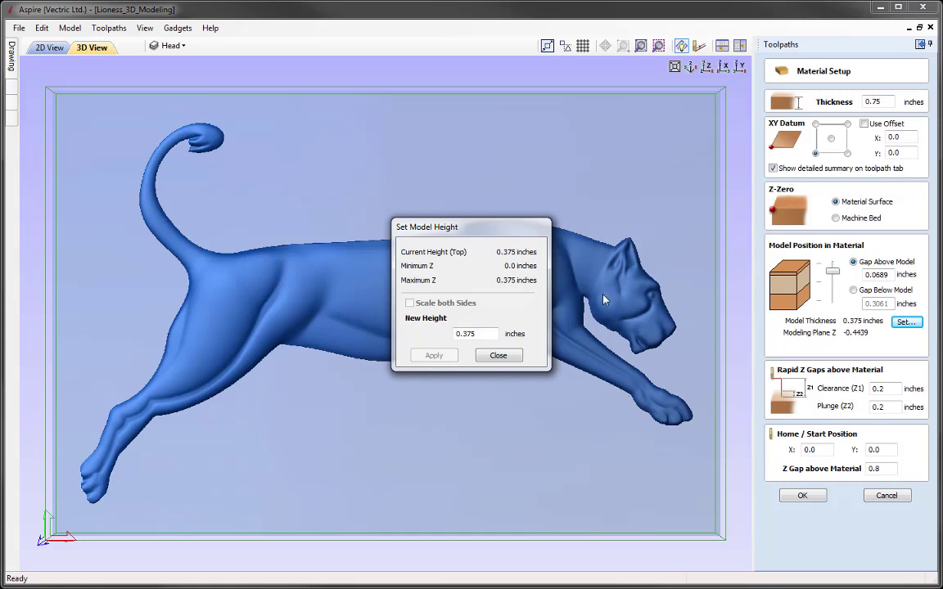
{"action": "left_click_drag", "start_coordinate": [463, 229], "coordinate": [452, 313]}
{"action": "left_click_drag", "start_coordinate": [503, 352], "coordinate": [399, 402]}
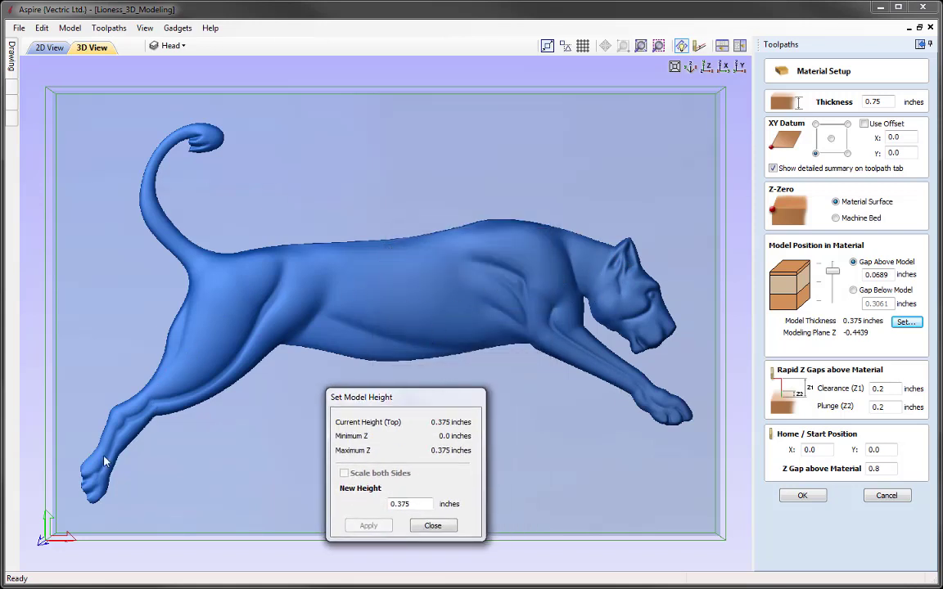
{"action": "left_click_drag", "start_coordinate": [434, 413], "coordinate": [520, 267]}
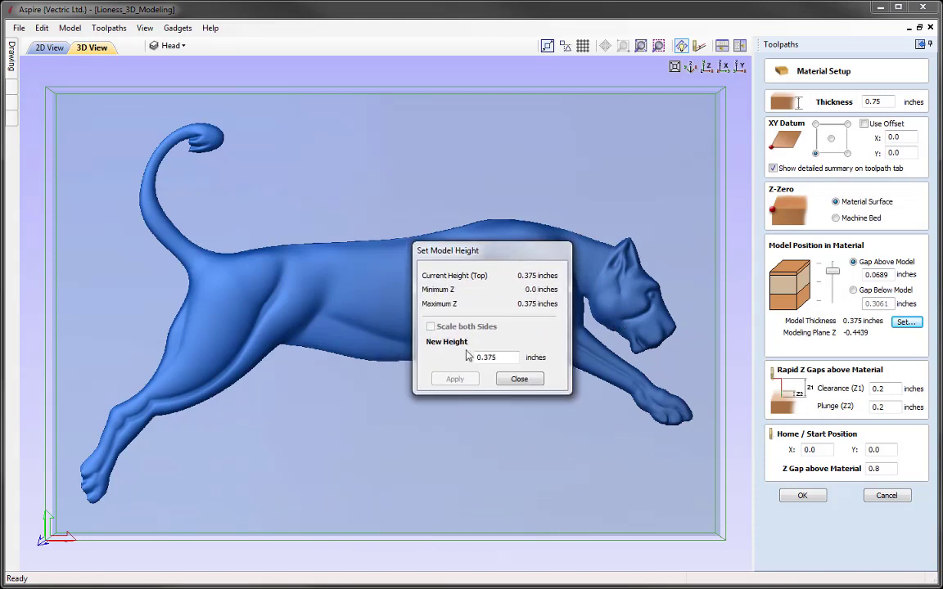
{"action": "left_click", "coordinate": [519, 380]}
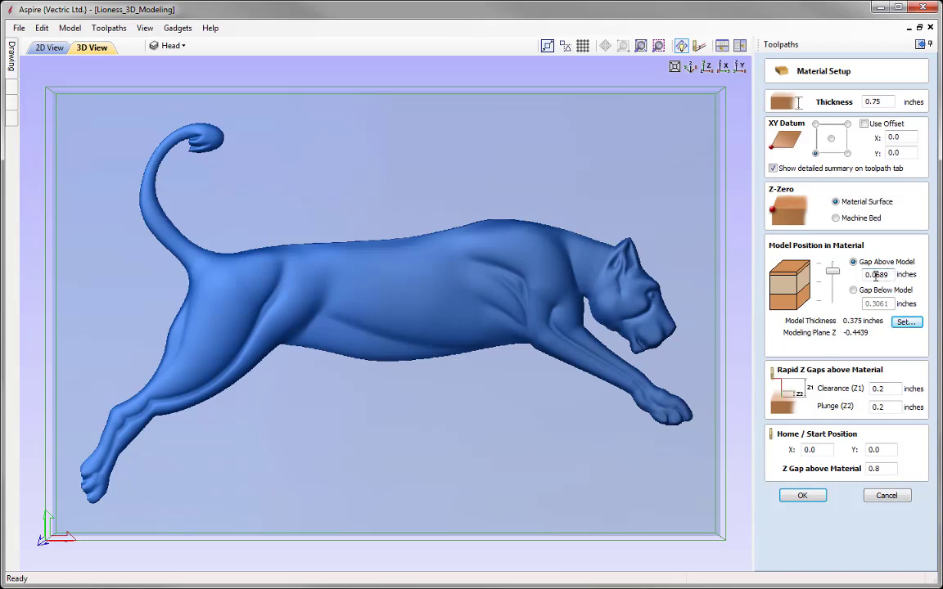
Set the gap above the model to 0.025 inches and the home position's Z gap above the material to 0.5.
{"action": "left_click_drag", "start_coordinate": [874, 275], "coordinate": [886, 268]}
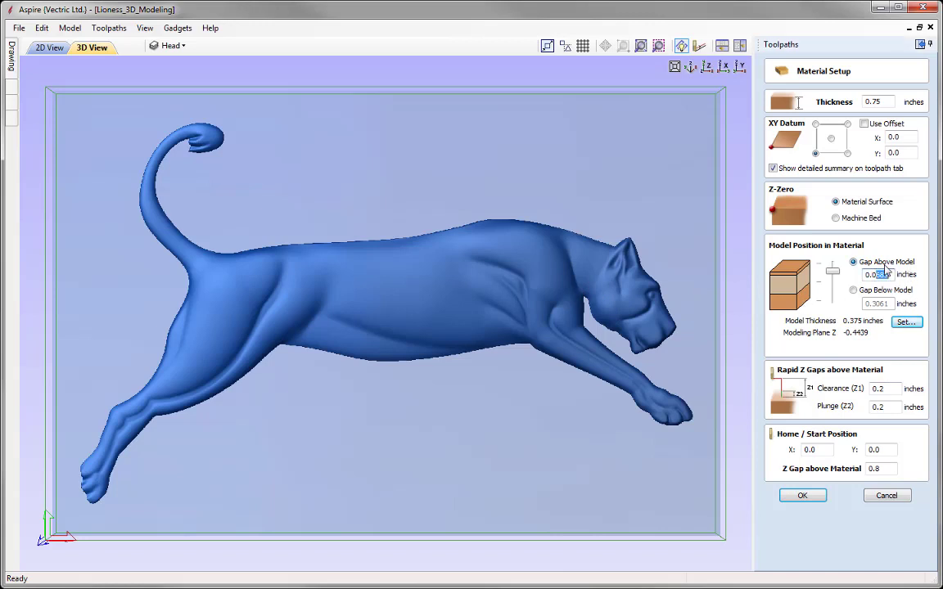
{"action": "type", "text": "25"}
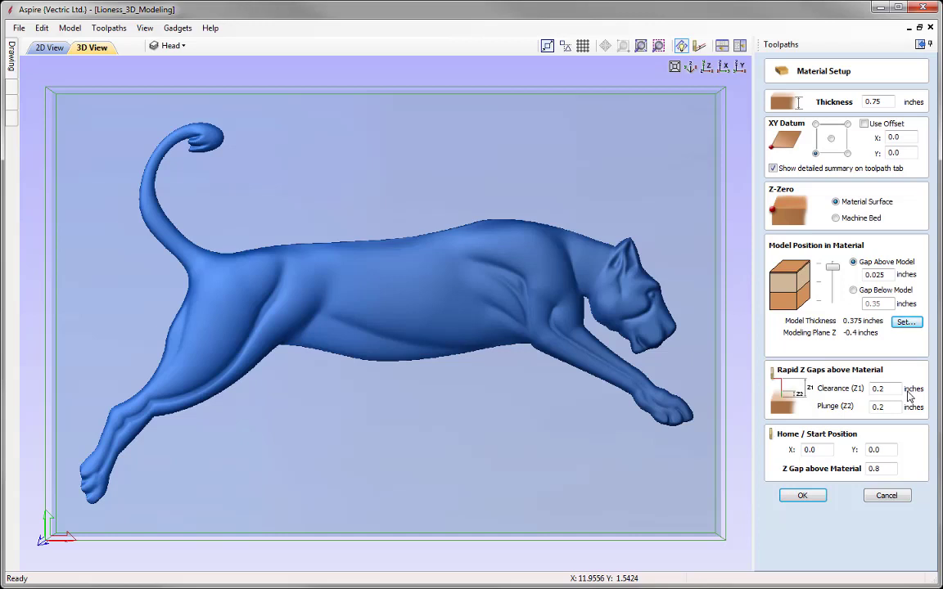
{"action": "double_click", "coordinate": [875, 469]}
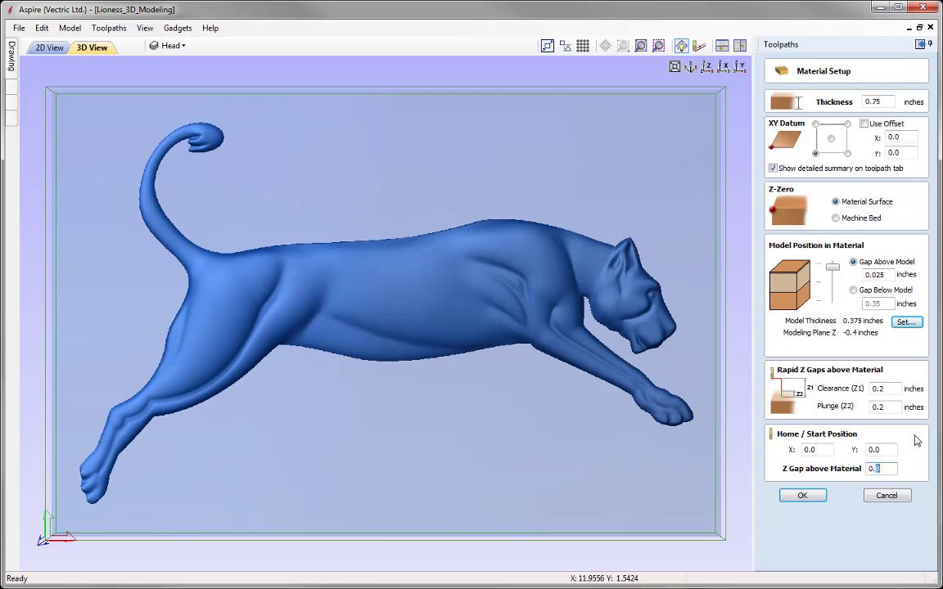
{"action": "type", "text": "5"}
{"action": "left_click", "coordinate": [804, 499]}
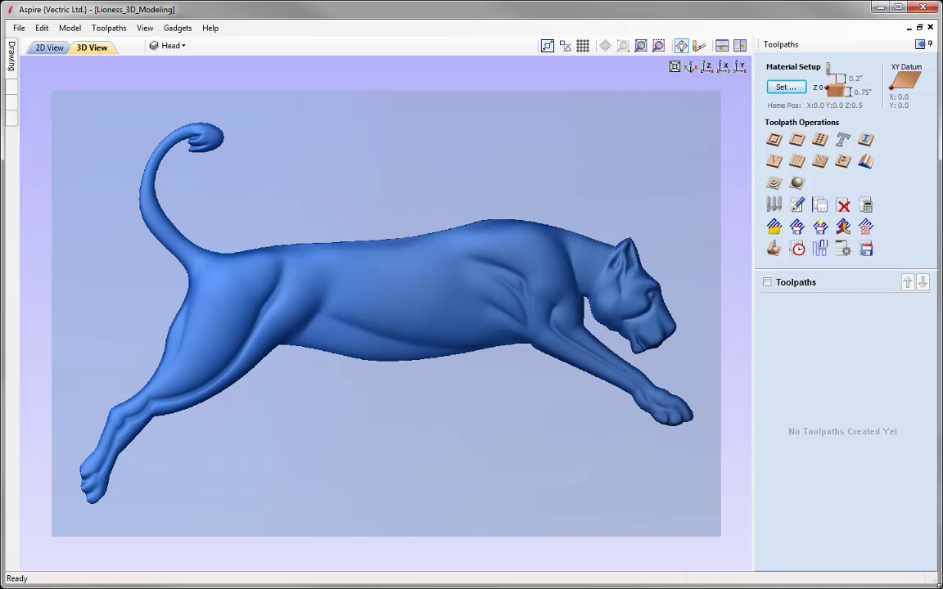
Start a rough machining toolpath with the 0.25 inch End Mill, limited to the model boundary with a 0.25 inch offset.
{"action": "left_click", "coordinate": [774, 185]}
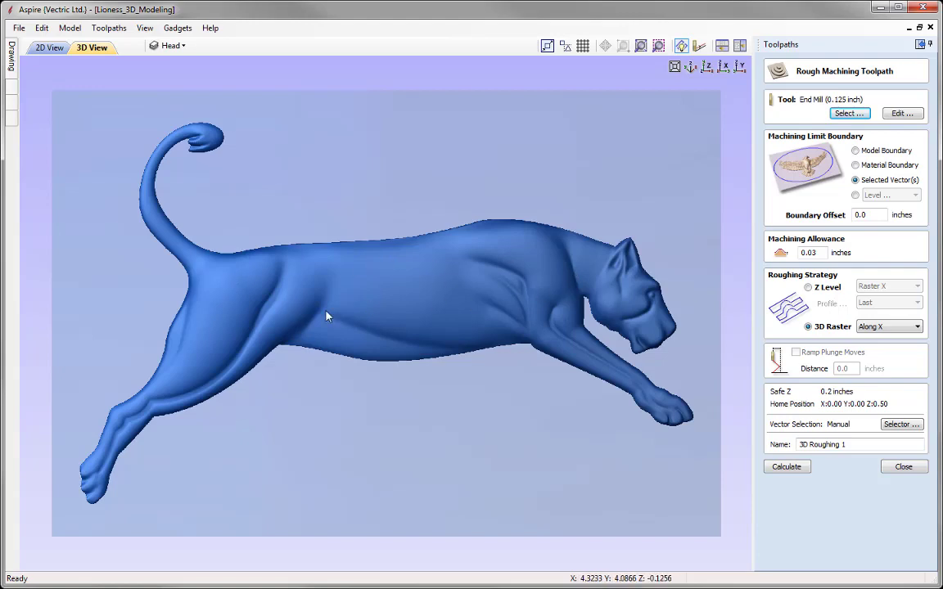
{"action": "left_click", "coordinate": [848, 114]}
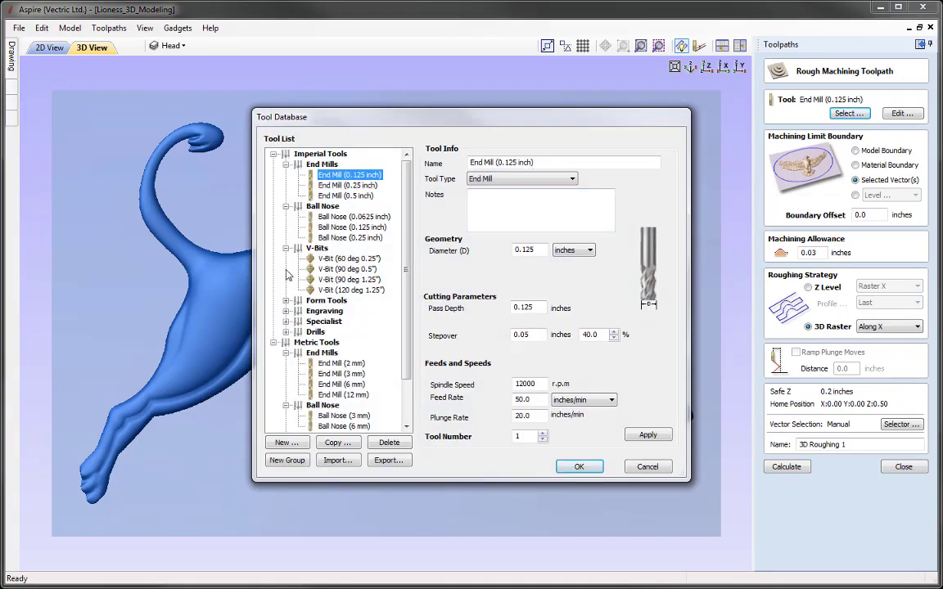
{"action": "left_click", "coordinate": [344, 185]}
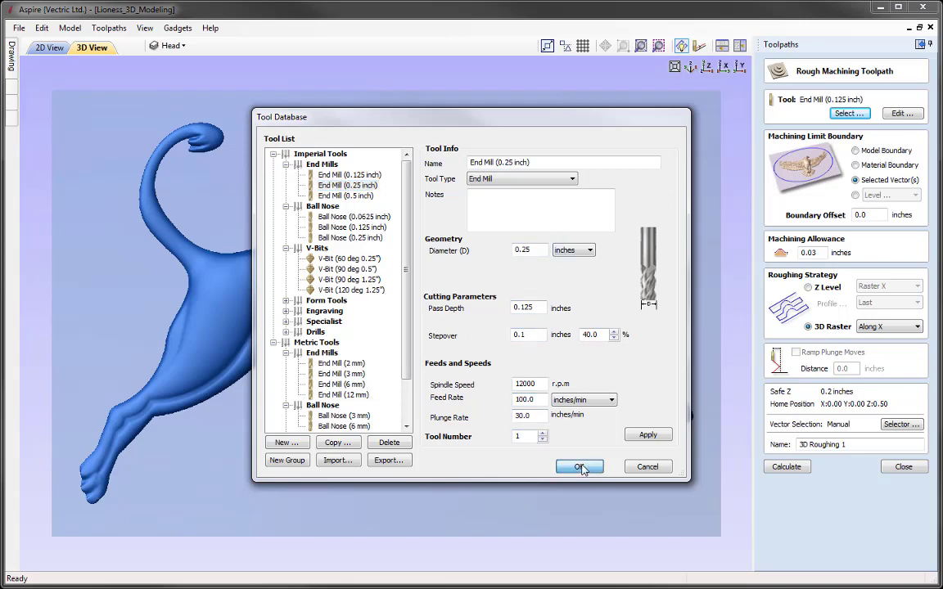
{"action": "left_click", "coordinate": [579, 466]}
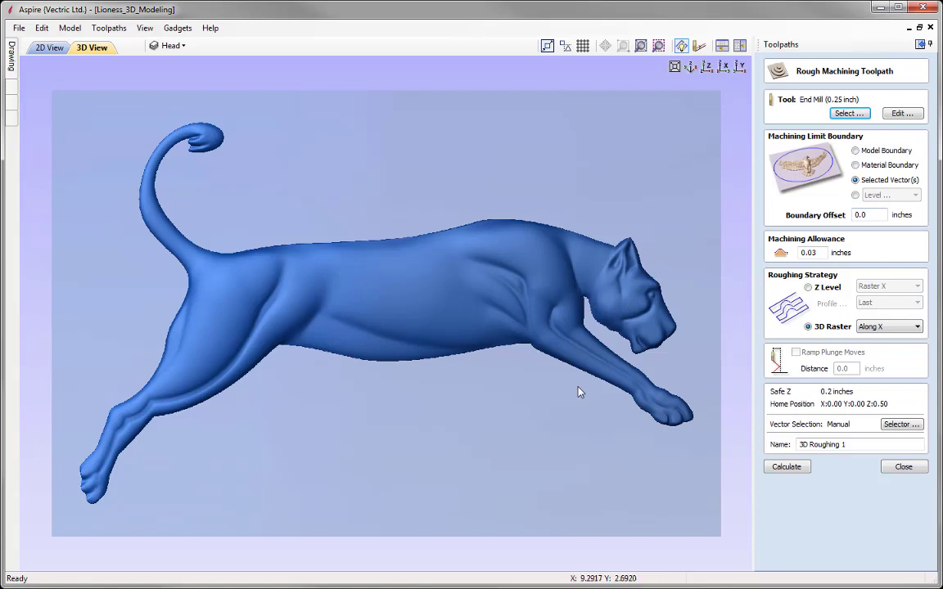
{"action": "left_click", "coordinate": [857, 153]}
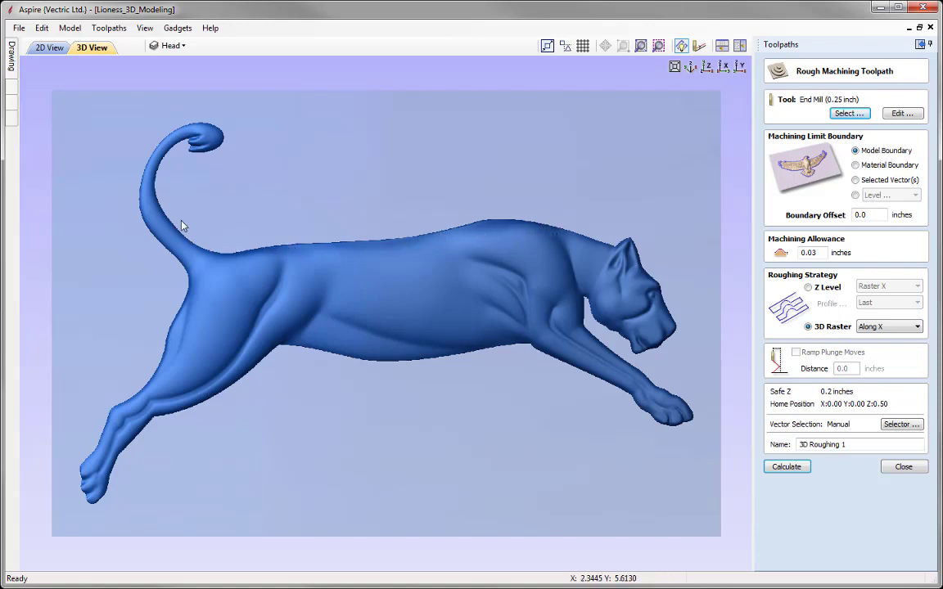
{"action": "double_click", "coordinate": [883, 215]}
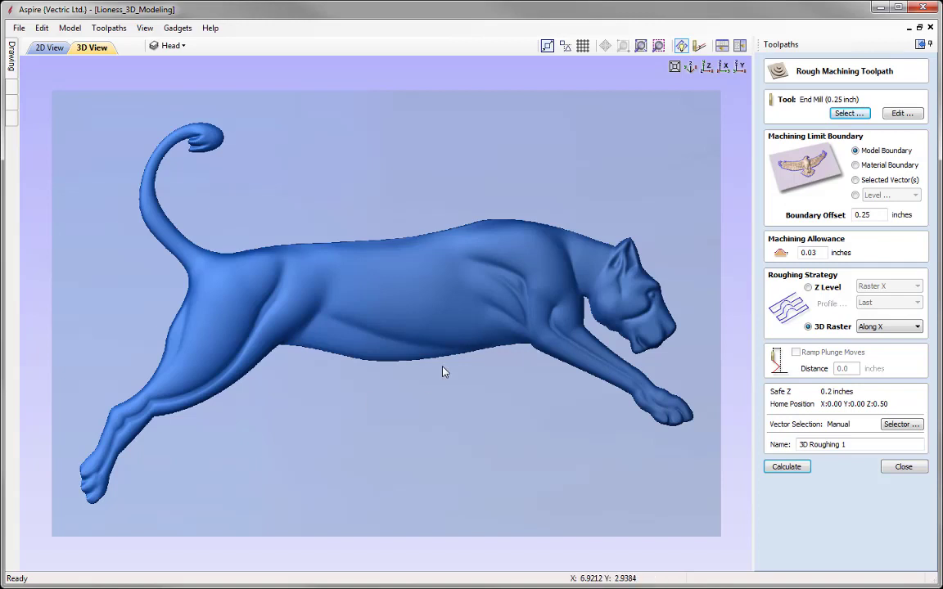
Choose the Z Level roughing strategy, name the toolpath 3D Roughing Z Level and calculate it.
{"action": "left_click", "coordinate": [820, 252]}
{"action": "left_click", "coordinate": [808, 287]}
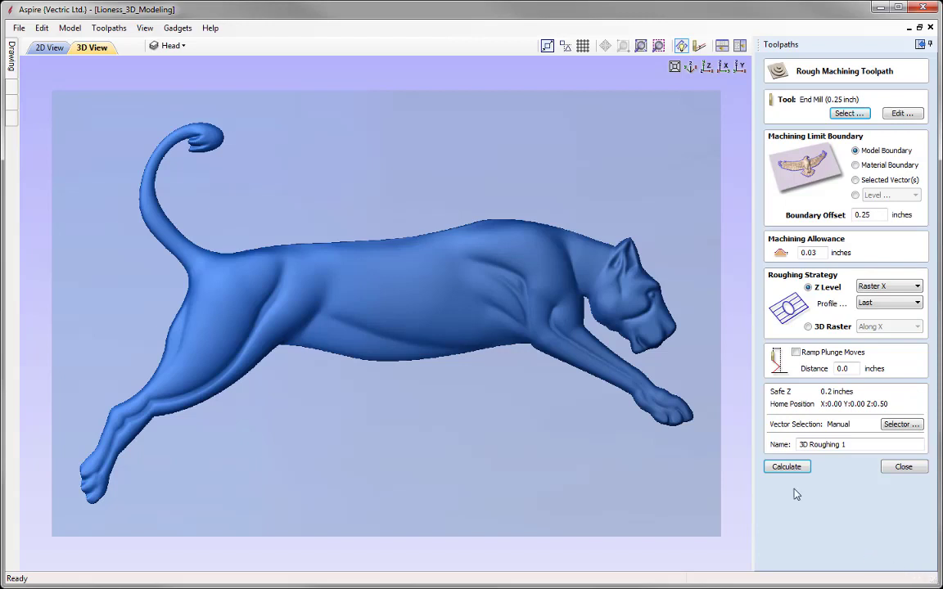
{"action": "key", "text": "Tab"}
{"action": "left_click", "coordinate": [858, 445]}
{"action": "left_click", "coordinate": [789, 467]}
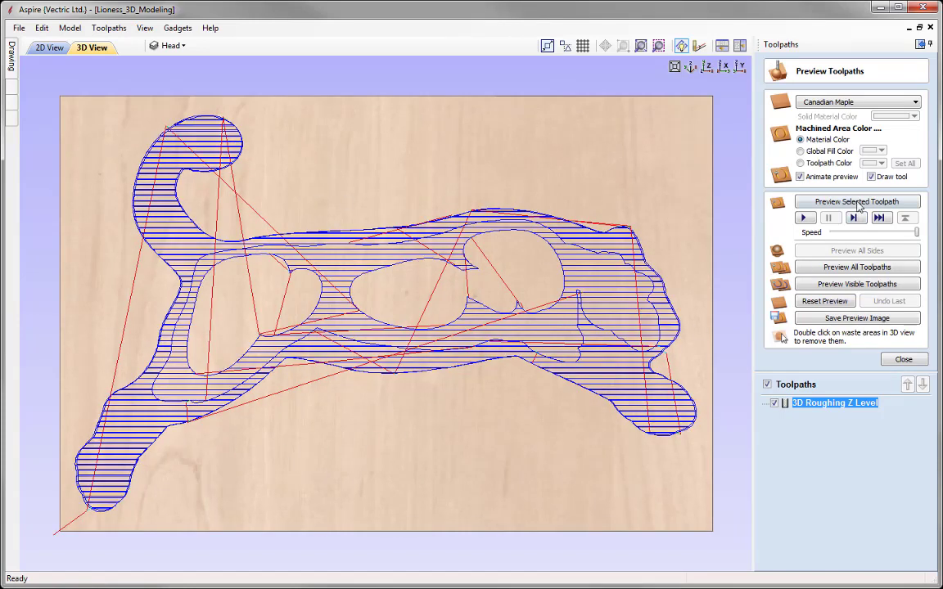
Turn off the animated preview and preview the Z Level roughing toolpath, inspecting the stepped cut from several angles.
{"action": "left_click", "coordinate": [816, 179]}
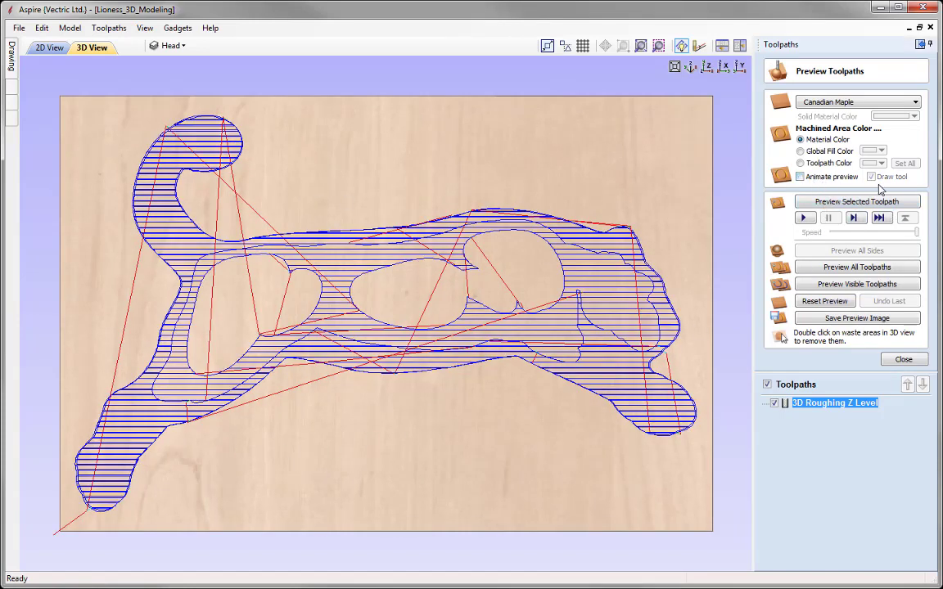
{"action": "left_click", "coordinate": [860, 202]}
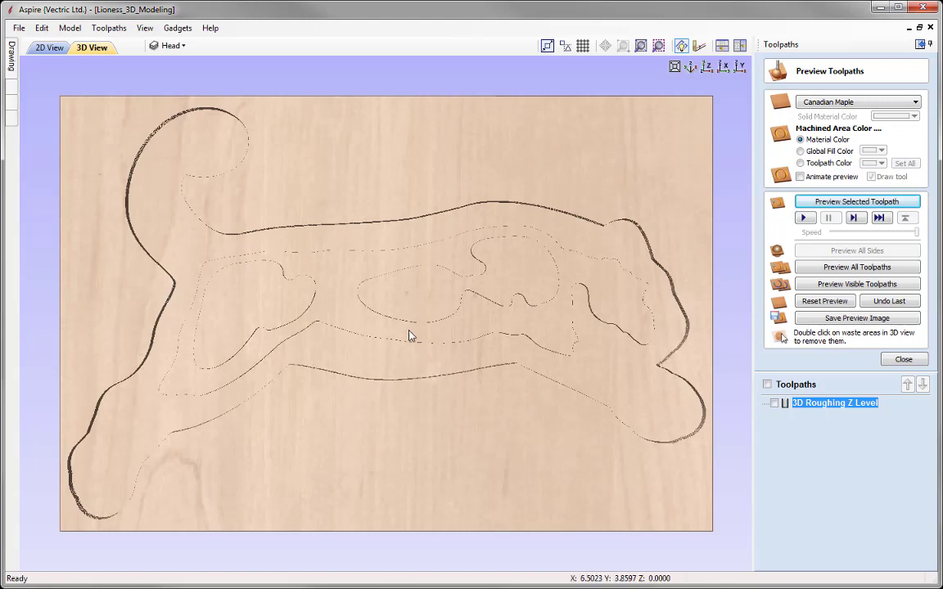
{"action": "left_click_drag", "start_coordinate": [480, 349], "coordinate": [402, 290]}
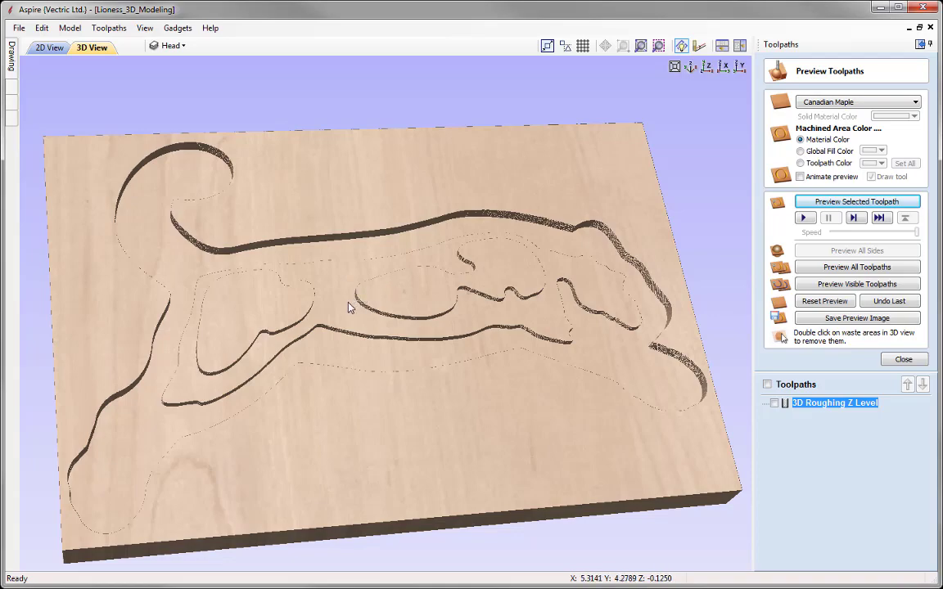
{"action": "left_click_drag", "start_coordinate": [396, 335], "coordinate": [352, 370]}
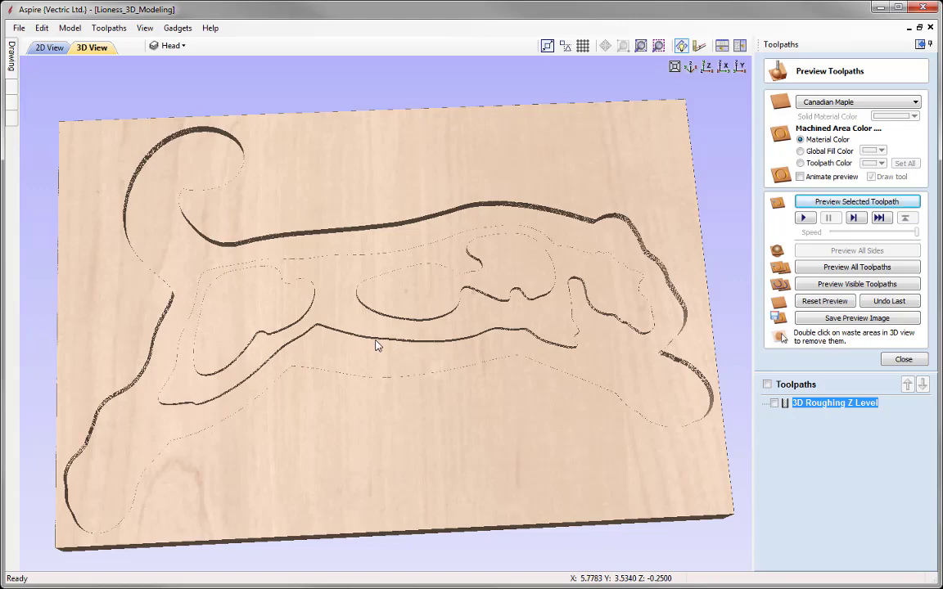
{"action": "left_click", "coordinate": [706, 67]}
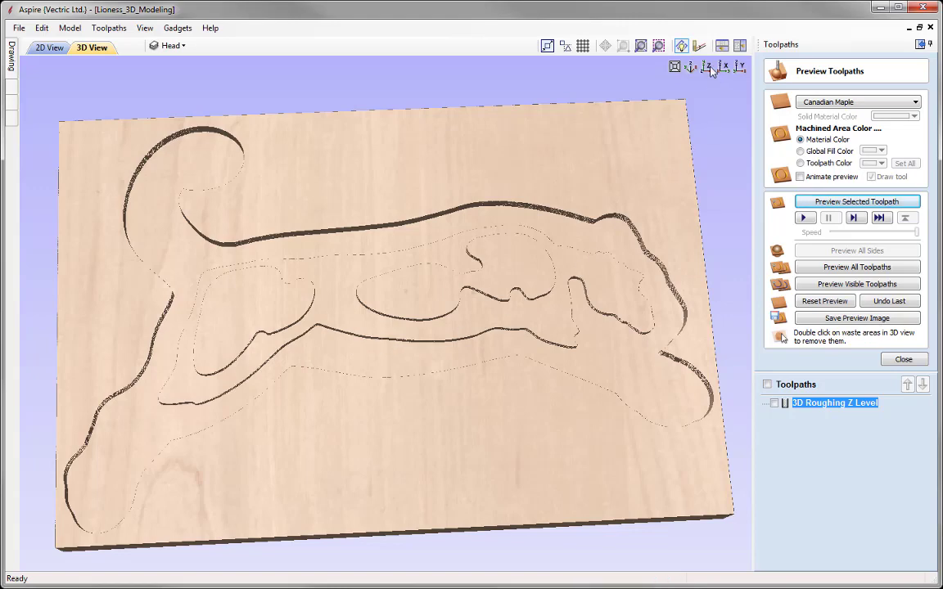
{"action": "left_click", "coordinate": [908, 363]}
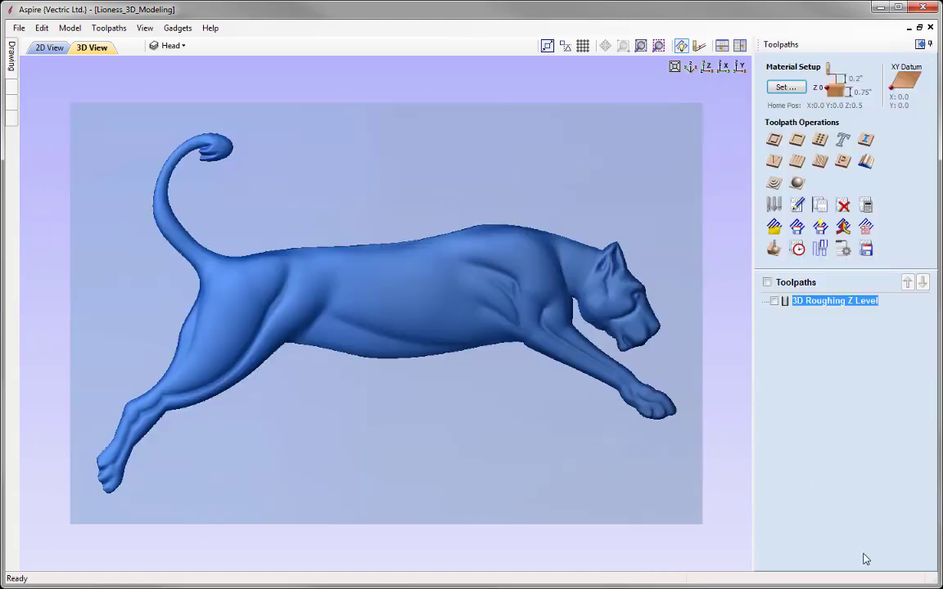
Start another rough machining toolpath and set the 0.25 inch End Mill's pass depth to 0.5 inches.
{"action": "left_click", "coordinate": [775, 184]}
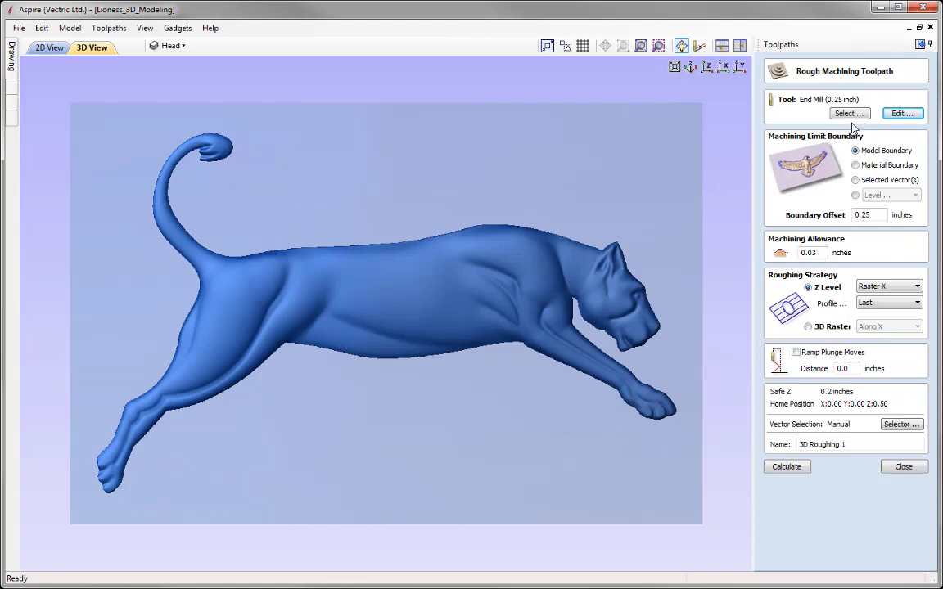
{"action": "left_click", "coordinate": [902, 113]}
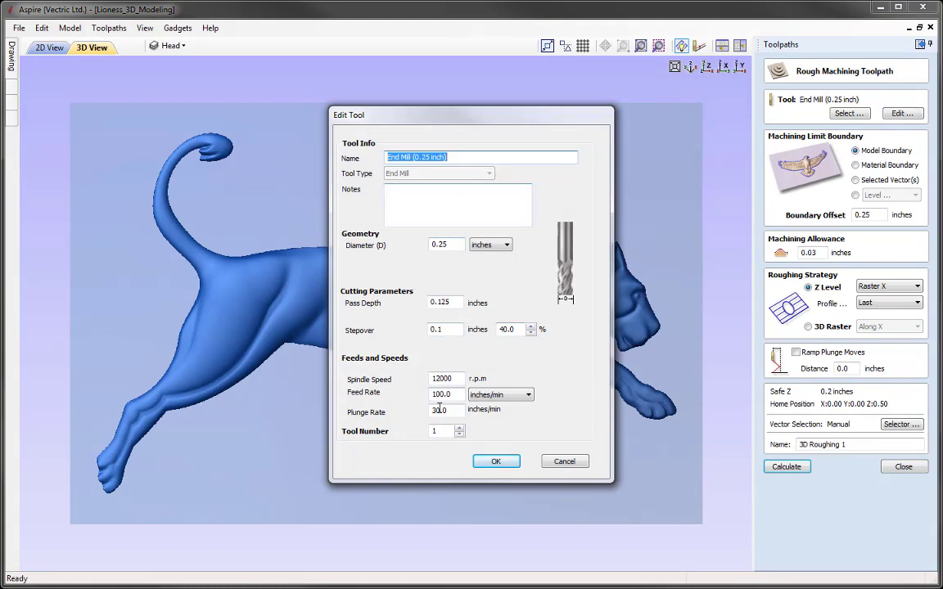
{"action": "left_click", "coordinate": [441, 302]}
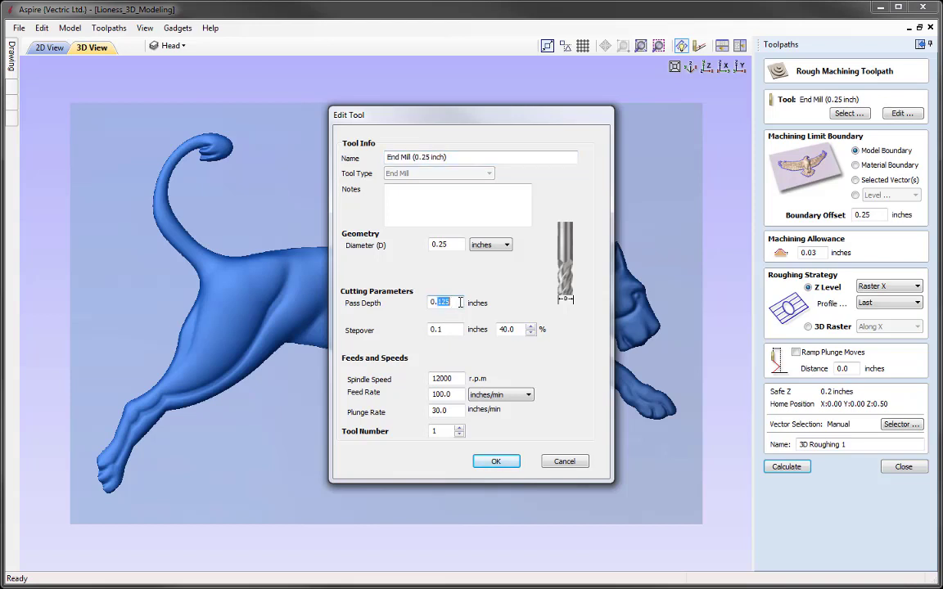
{"action": "double_click", "coordinate": [440, 302]}
{"action": "type", "text": "0.5"}
{"action": "left_click", "coordinate": [495, 461]}
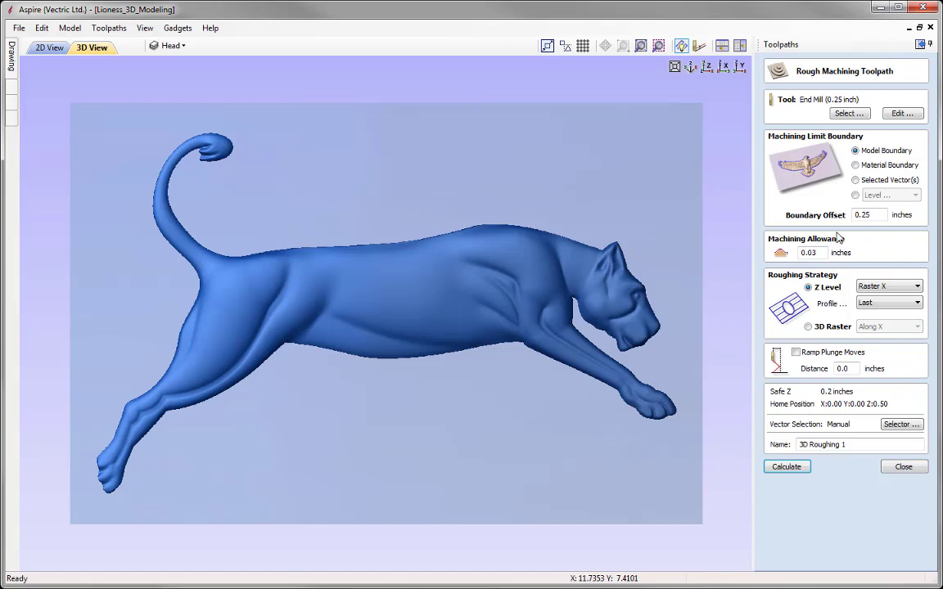
Choose the 3D Raster roughing strategy along X, name the toolpath 3D Roughing Raster and calculate it.
{"action": "left_click", "coordinate": [839, 329]}
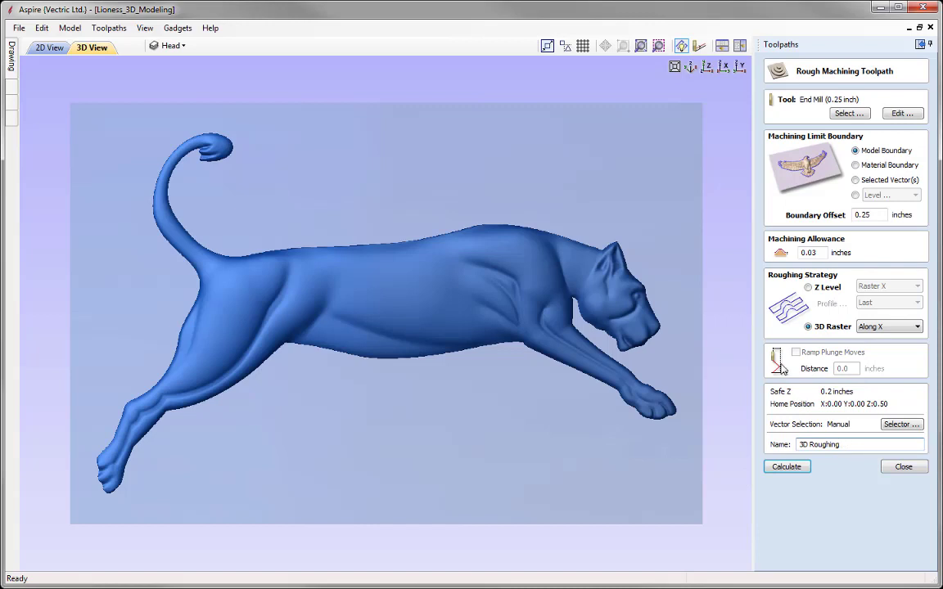
{"action": "type", "text": "r"}
{"action": "left_click", "coordinate": [787, 466]}
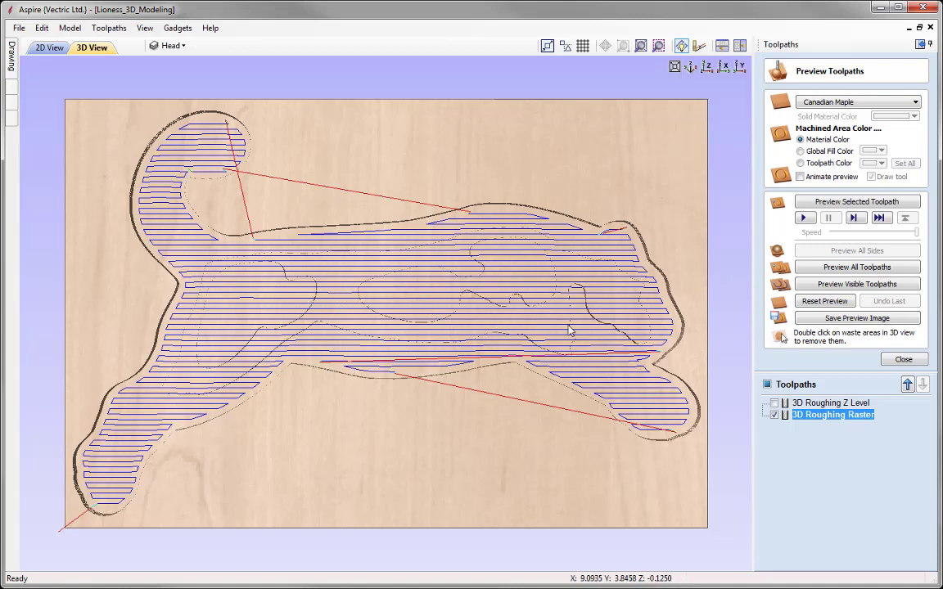
Preview the 3D Roughing Raster toolpath, inspect the cut from an angle and close the preview.
{"action": "left_click", "coordinate": [870, 206]}
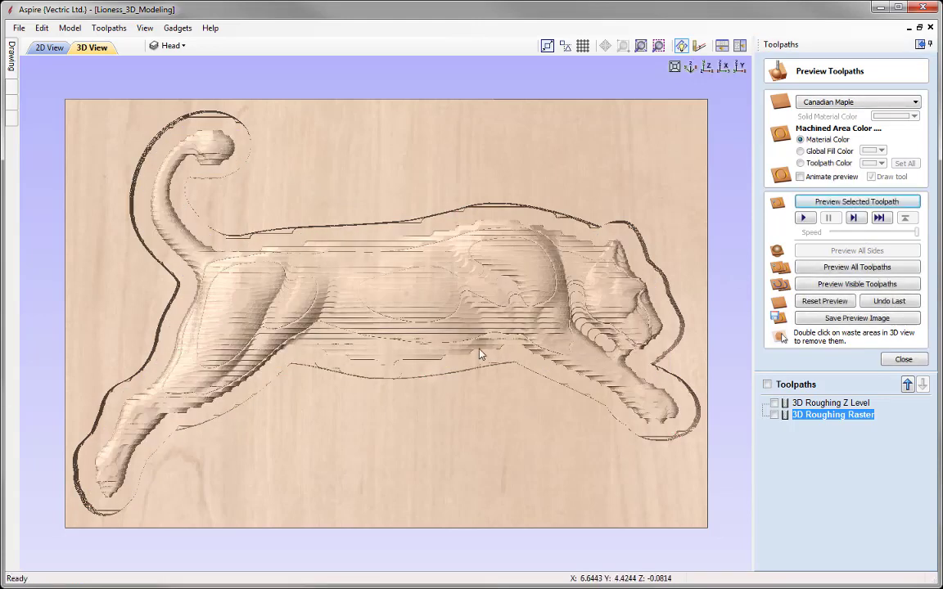
{"action": "left_click_drag", "start_coordinate": [362, 383], "coordinate": [378, 291]}
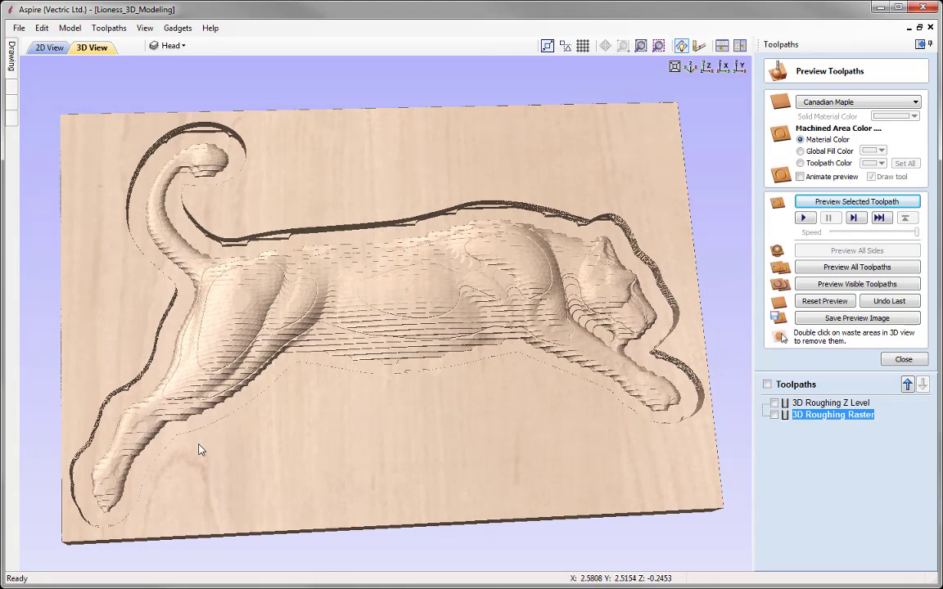
{"action": "left_click", "coordinate": [709, 67]}
{"action": "left_click", "coordinate": [908, 361]}
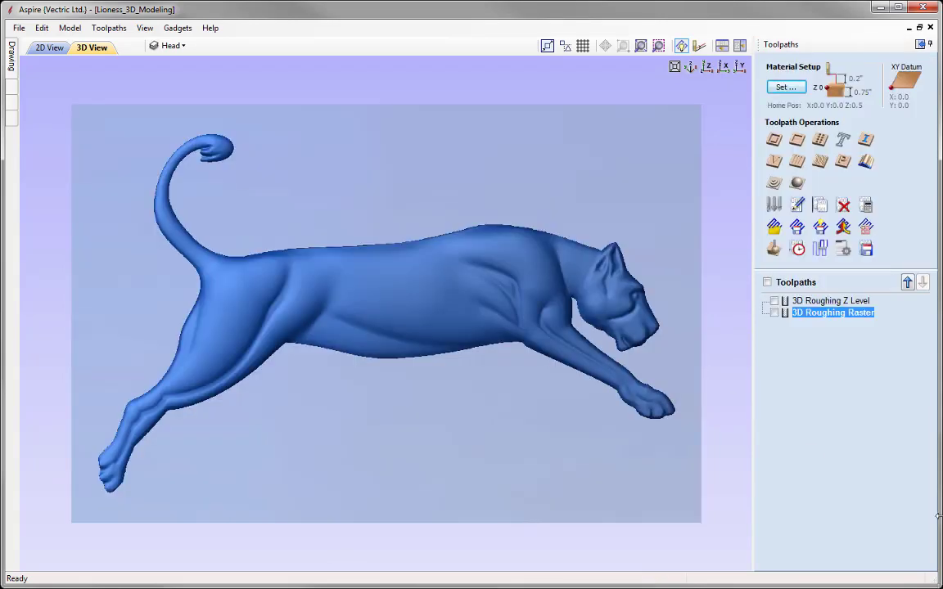
Start a finish machining toolpath with the 0.125 inch Ball Nose tool and set its stepover to 8% (0.01 inches).
{"action": "left_click", "coordinate": [797, 185]}
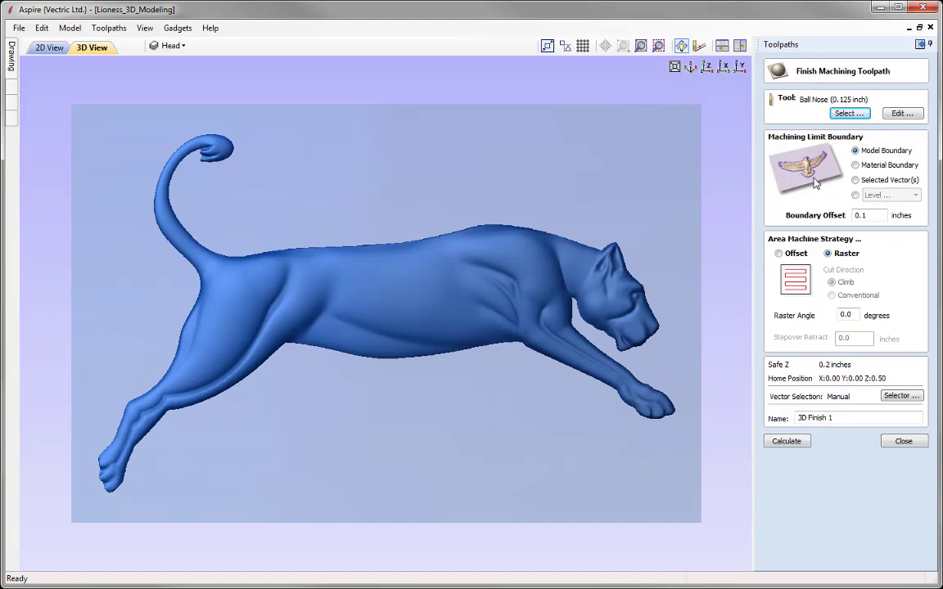
{"action": "left_click", "coordinate": [851, 114]}
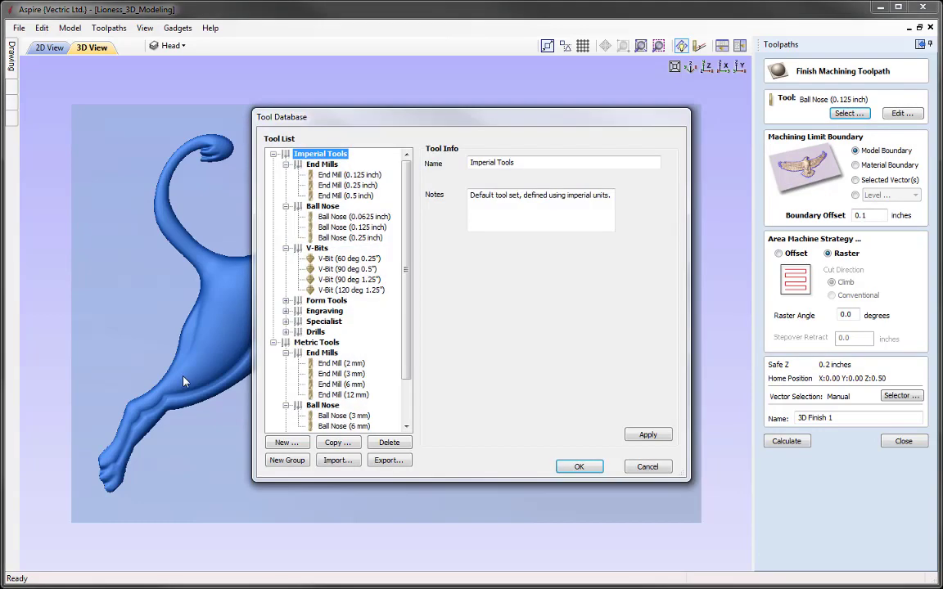
{"action": "left_click", "coordinate": [343, 229]}
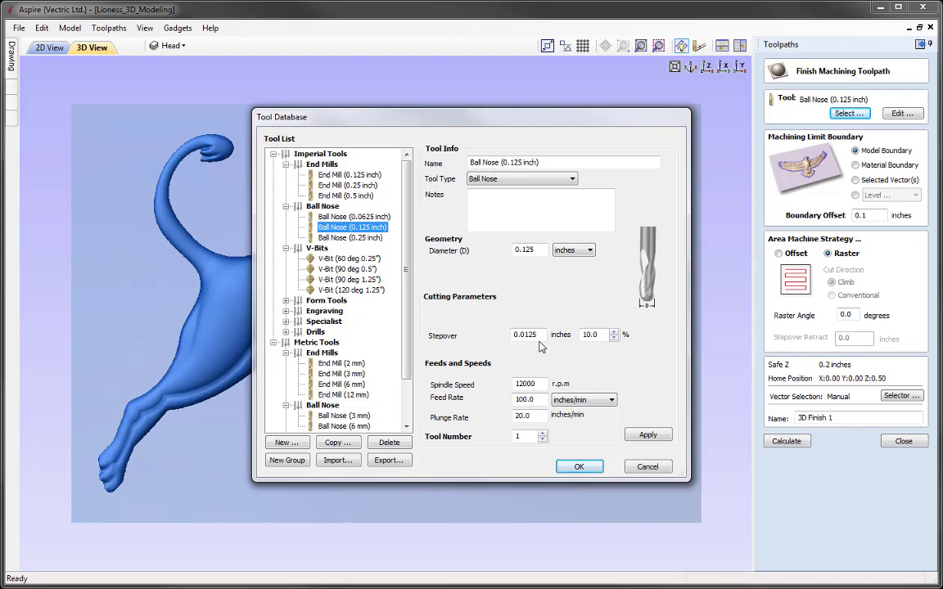
{"action": "left_click", "coordinate": [614, 338]}
{"action": "left_click", "coordinate": [614, 338]}
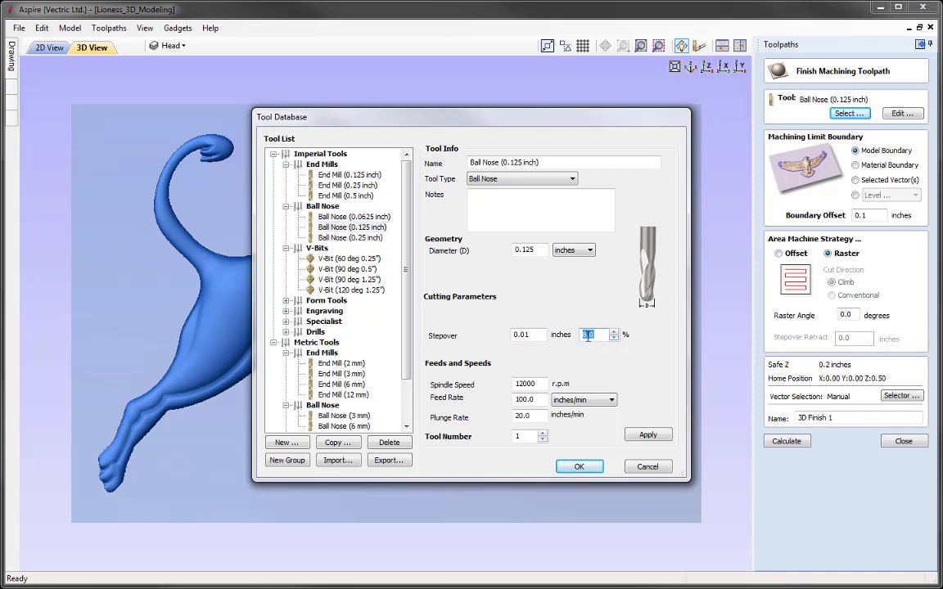
{"action": "left_click", "coordinate": [580, 467]}
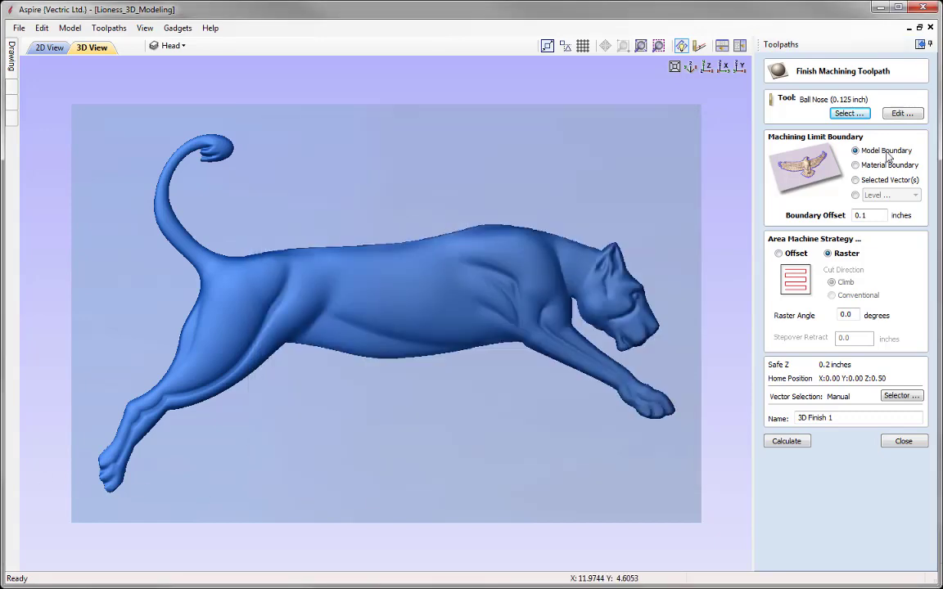
Use a 0.1 inch boundary offset with the Raster strategy, name the toolpath 3D Finish and calculate it.
{"action": "left_click", "coordinate": [861, 215]}
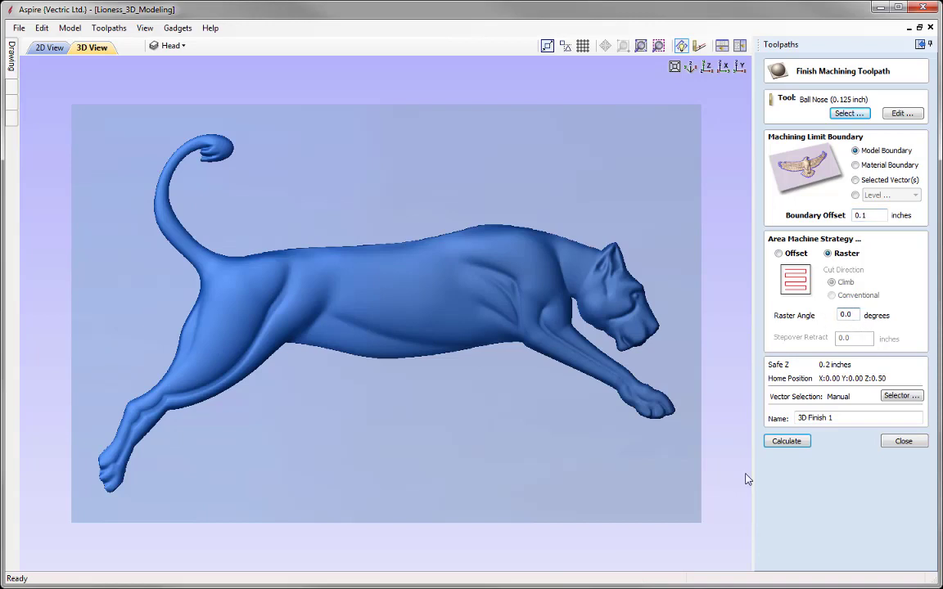
{"action": "key", "text": "Tab"}
{"action": "left_click", "coordinate": [786, 442]}
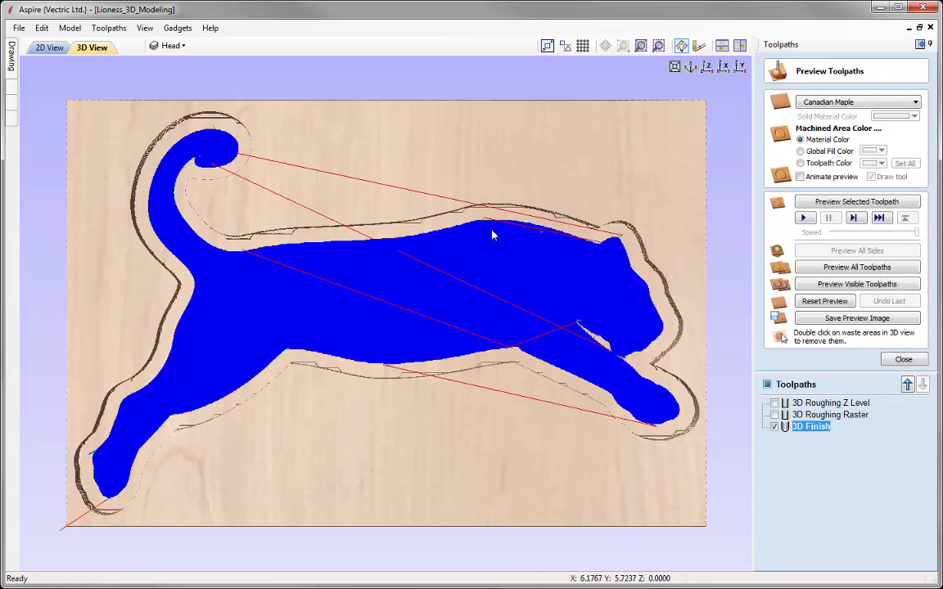
Preview the 3D Finish toolpath, inspect the carved lioness from an angle and close the preview.
{"action": "left_click", "coordinate": [857, 202]}
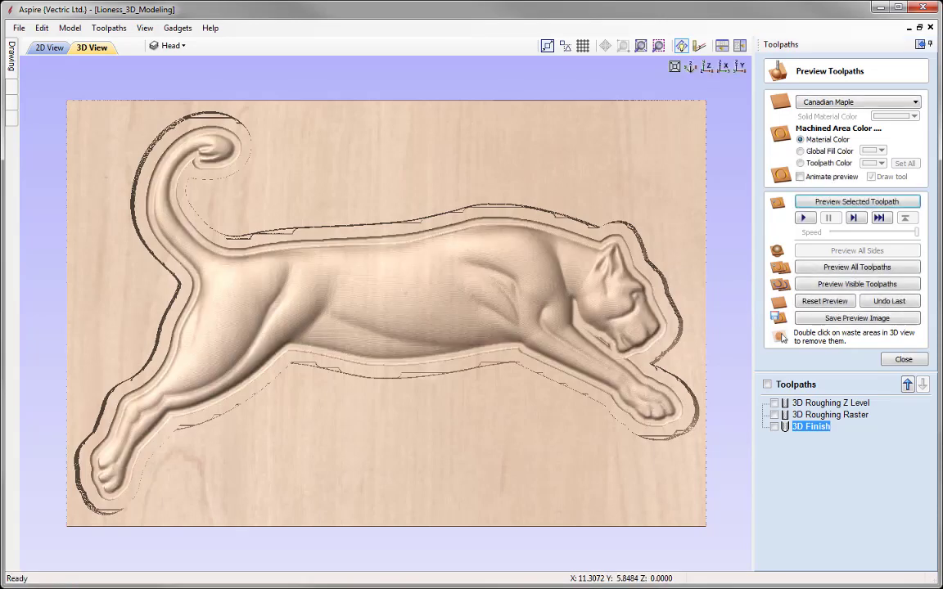
{"action": "left_click_drag", "start_coordinate": [369, 213], "coordinate": [371, 336]}
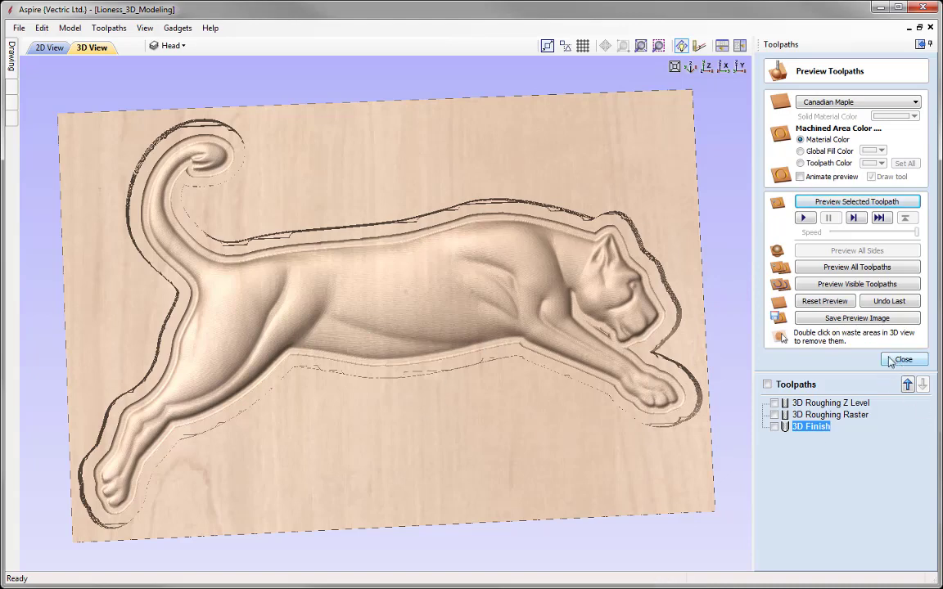
{"action": "left_click", "coordinate": [712, 68]}
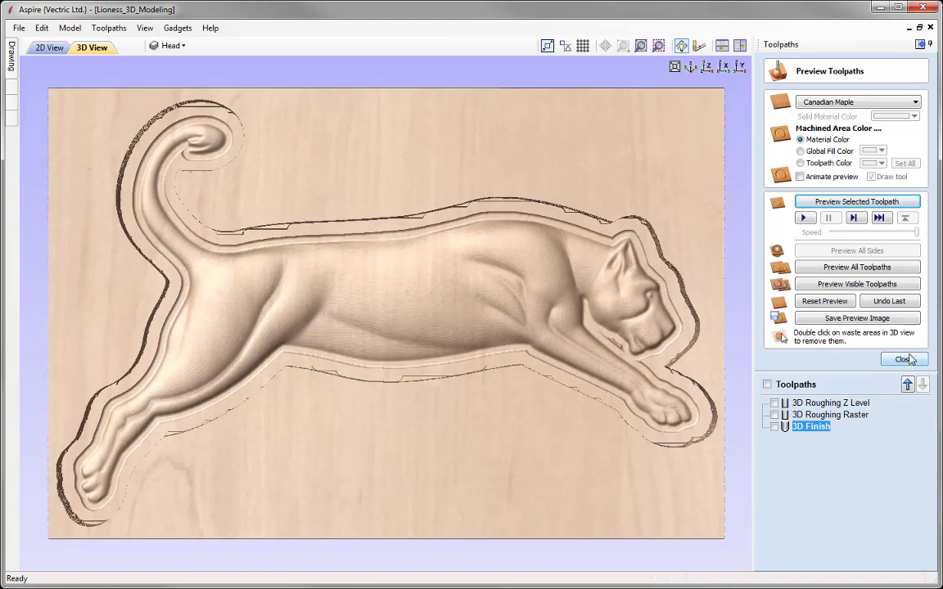
{"action": "left_click", "coordinate": [903, 360]}
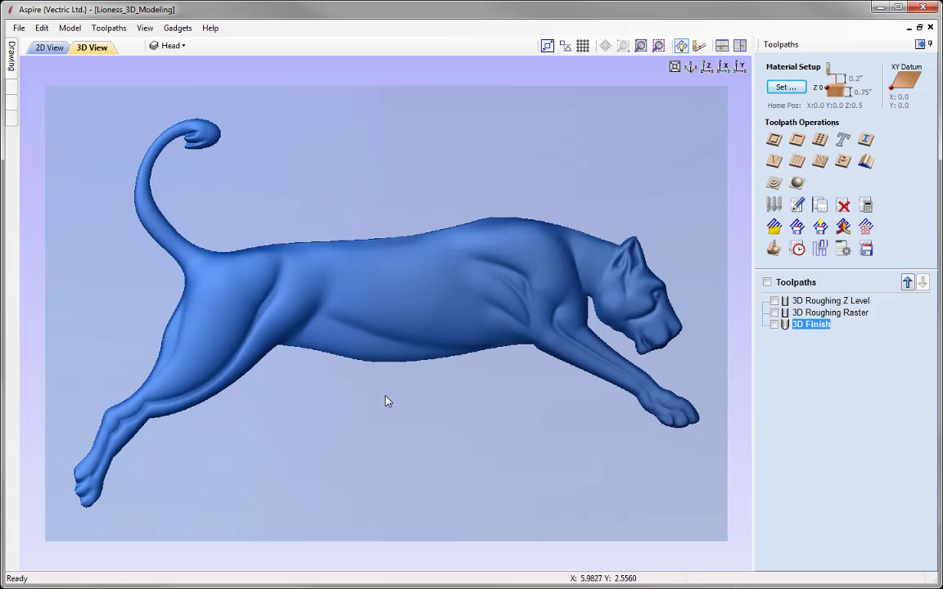
Open the layers list, make all layers visible and show the whole job in the 2D view.
{"action": "left_click", "coordinate": [920, 46]}
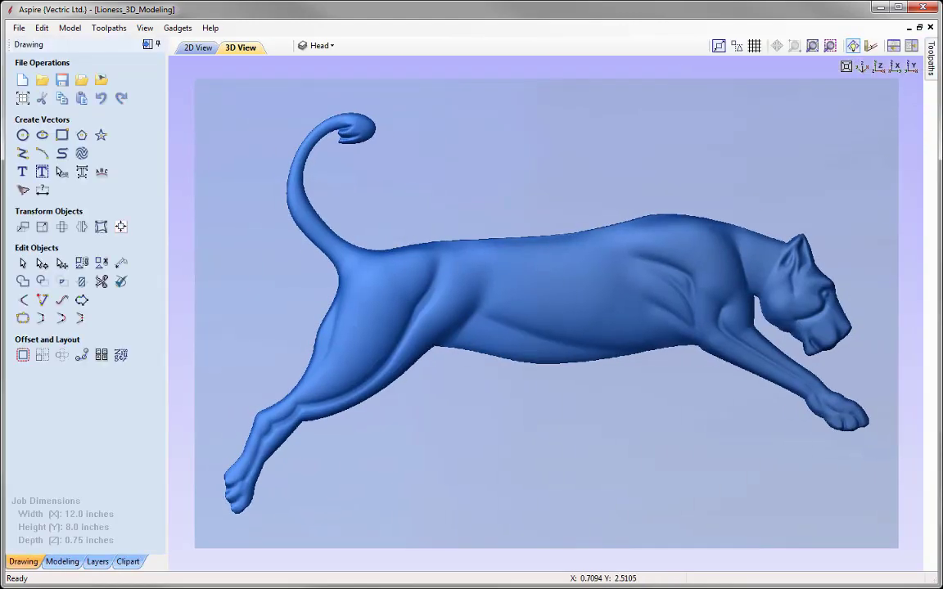
{"action": "left_click", "coordinate": [96, 561]}
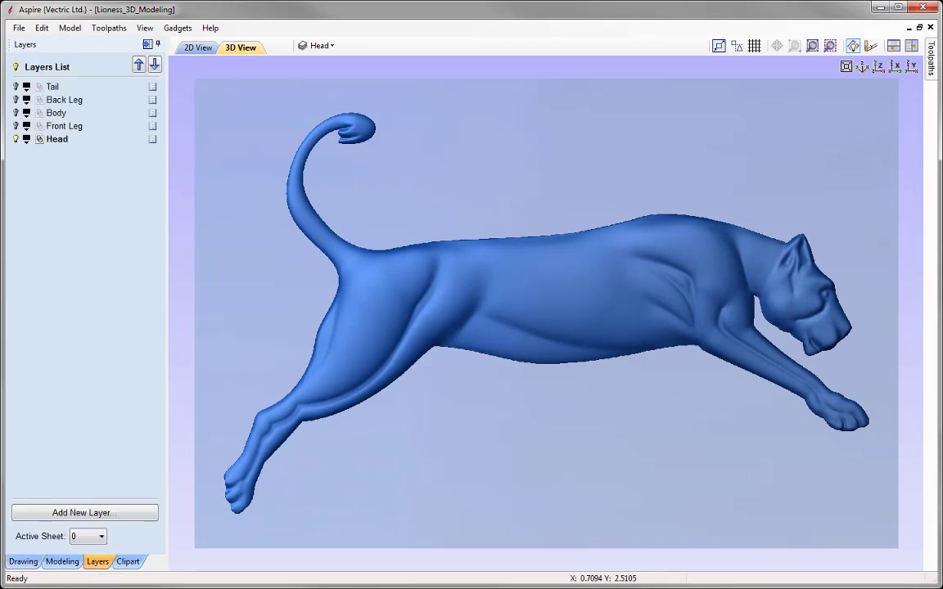
{"action": "left_click", "coordinate": [15, 68]}
{"action": "left_click", "coordinate": [15, 67]}
{"action": "left_click", "coordinate": [197, 48]}
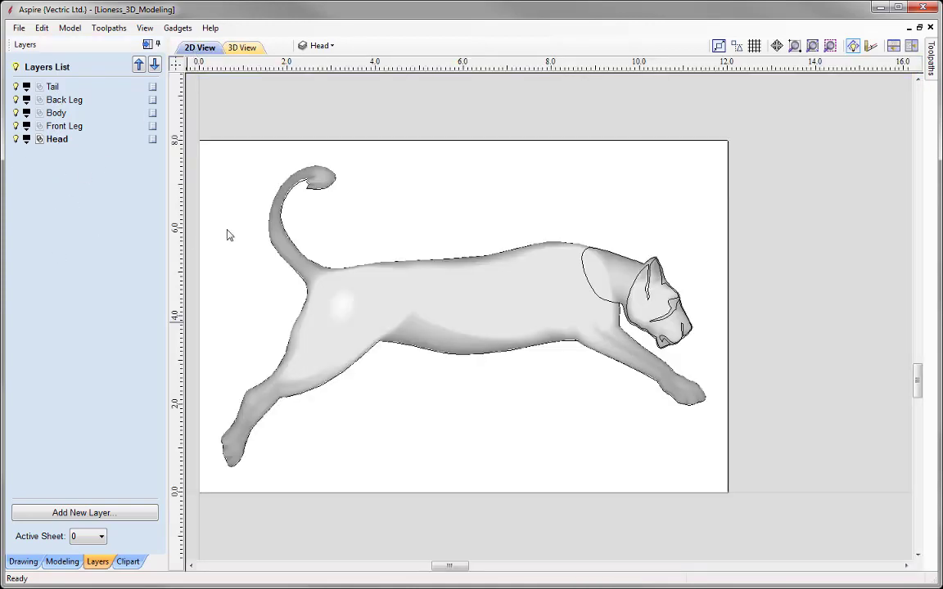
{"action": "left_click", "coordinate": [812, 46]}
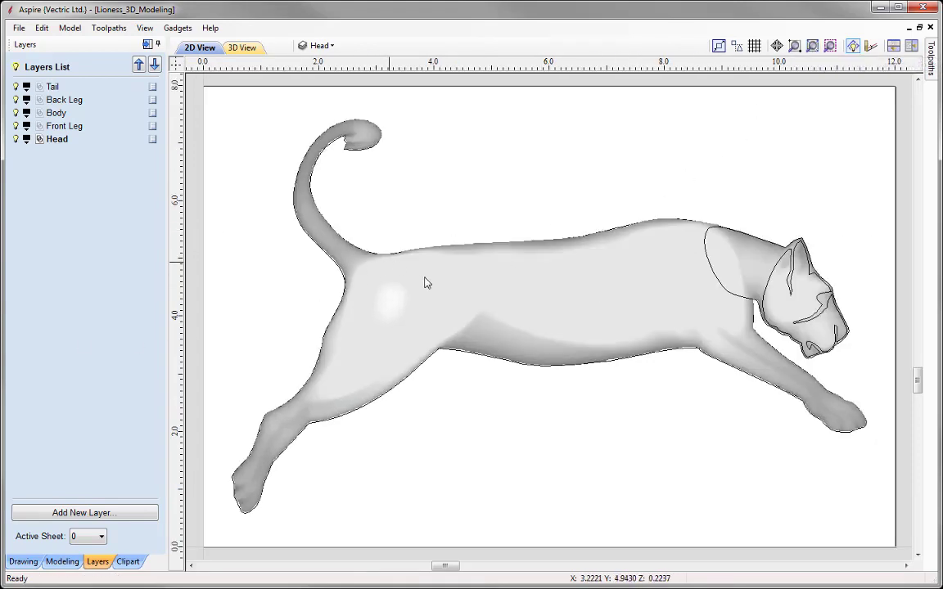
Move the lioness's greyscale component to a new layer named Greyscale.
{"action": "left_click", "coordinate": [375, 309]}
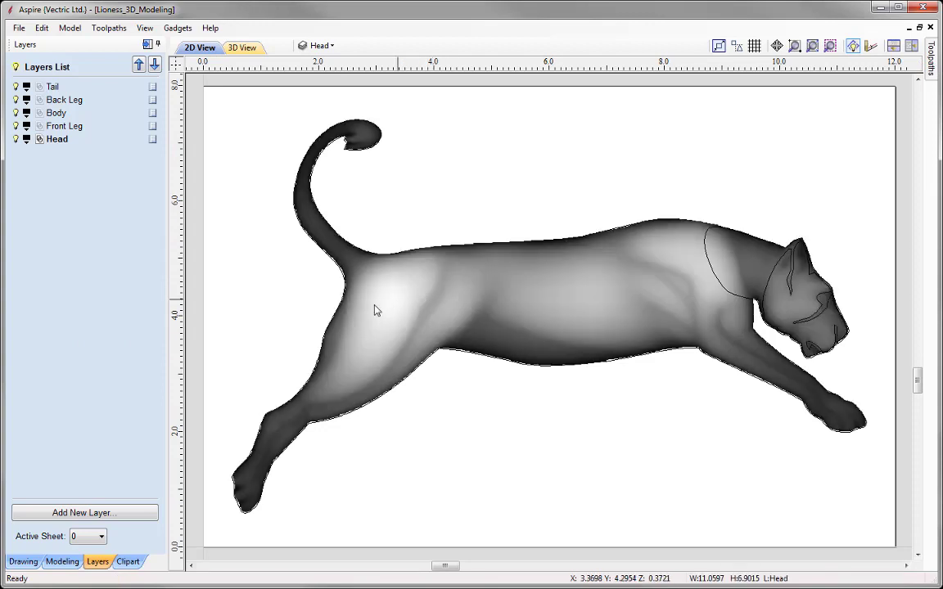
{"action": "right_click", "coordinate": [421, 318]}
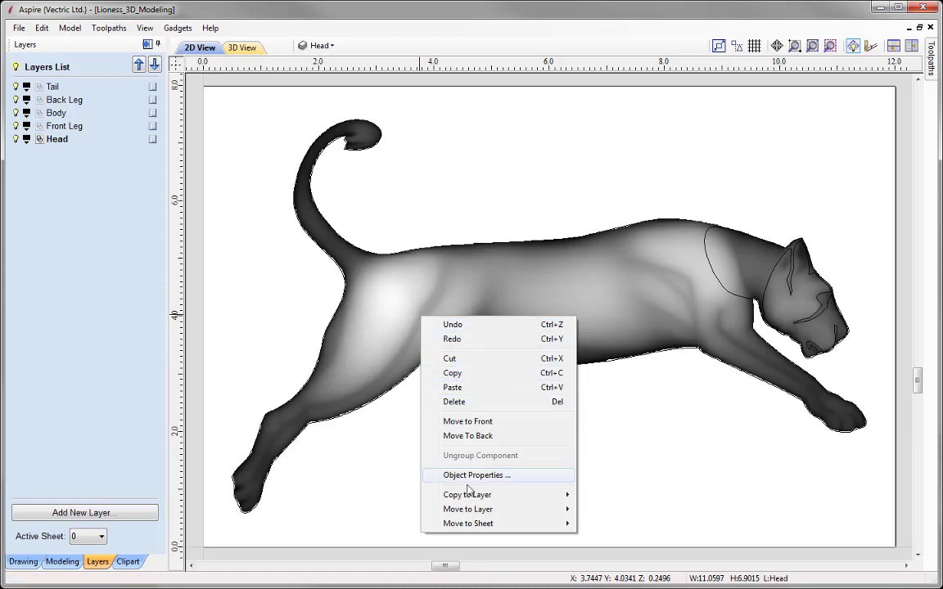
{"action": "mouse_move", "coordinate": [513, 510]}
{"action": "left_click", "coordinate": [620, 510]}
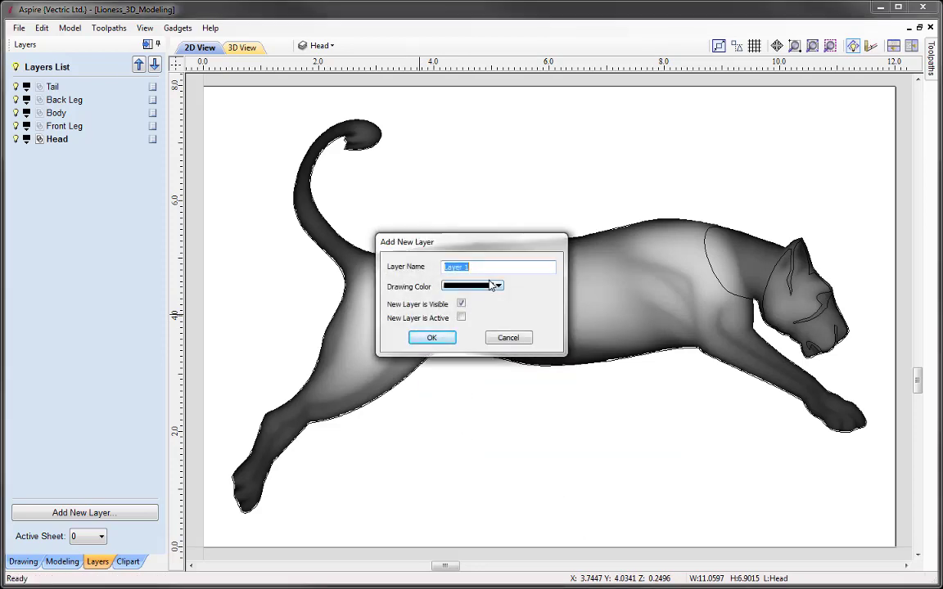
{"action": "type", "text": "Greyscale"}
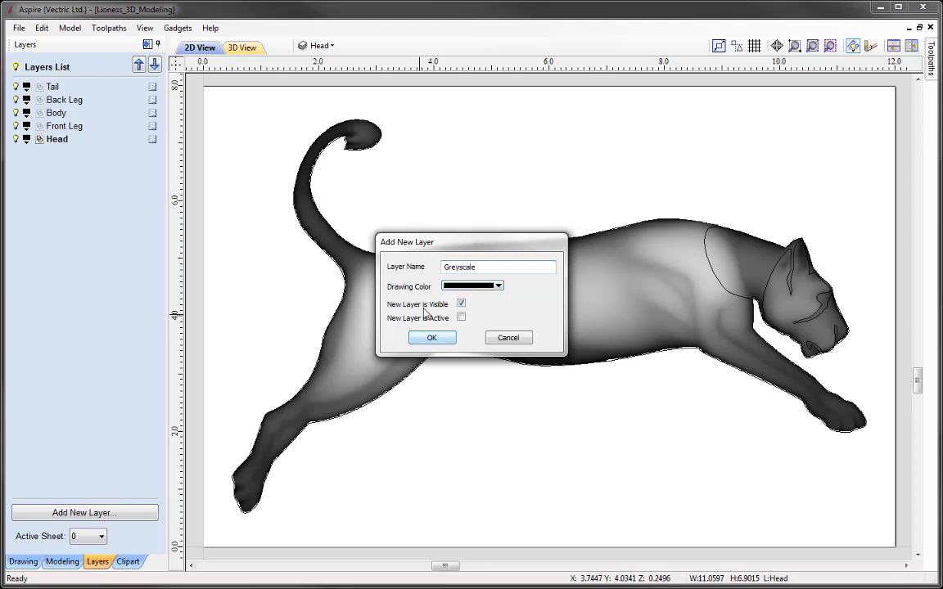
{"action": "left_click", "coordinate": [433, 340]}
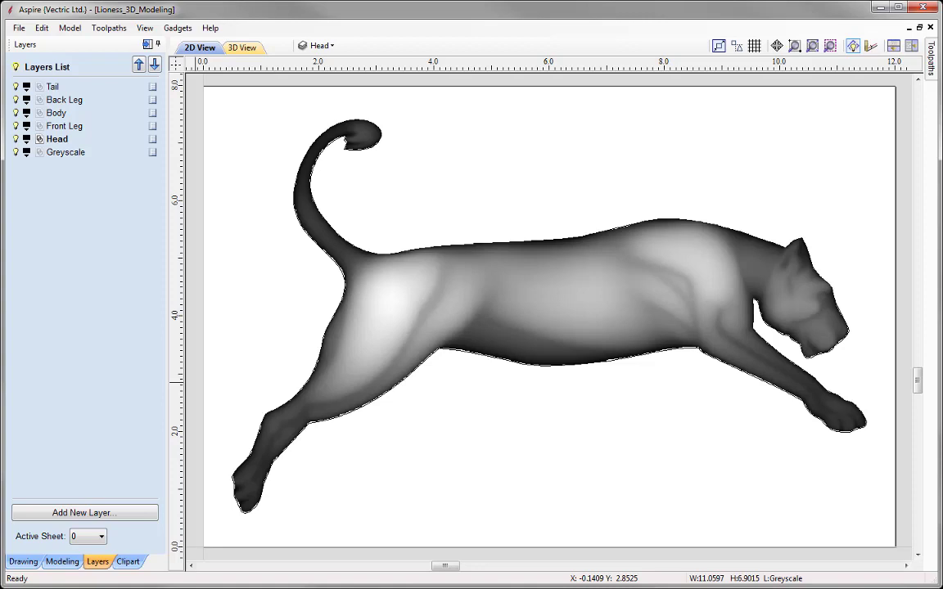
Hide the Greyscale layer and select the outer outlines of the tail, back leg, body, front leg and head.
{"action": "left_click", "coordinate": [16, 153]}
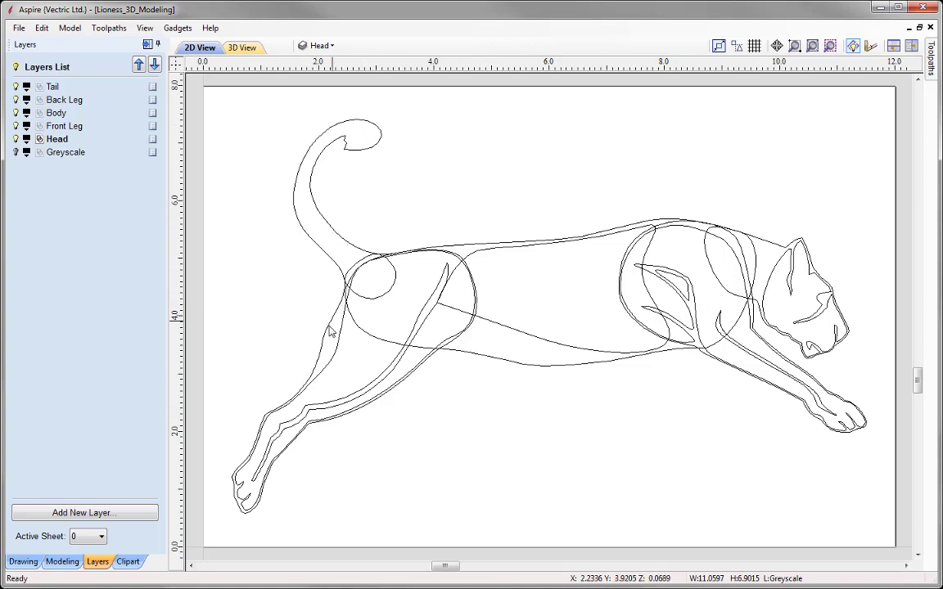
{"action": "left_click", "coordinate": [342, 244]}
{"action": "left_click", "coordinate": [332, 327], "text": "shift"}
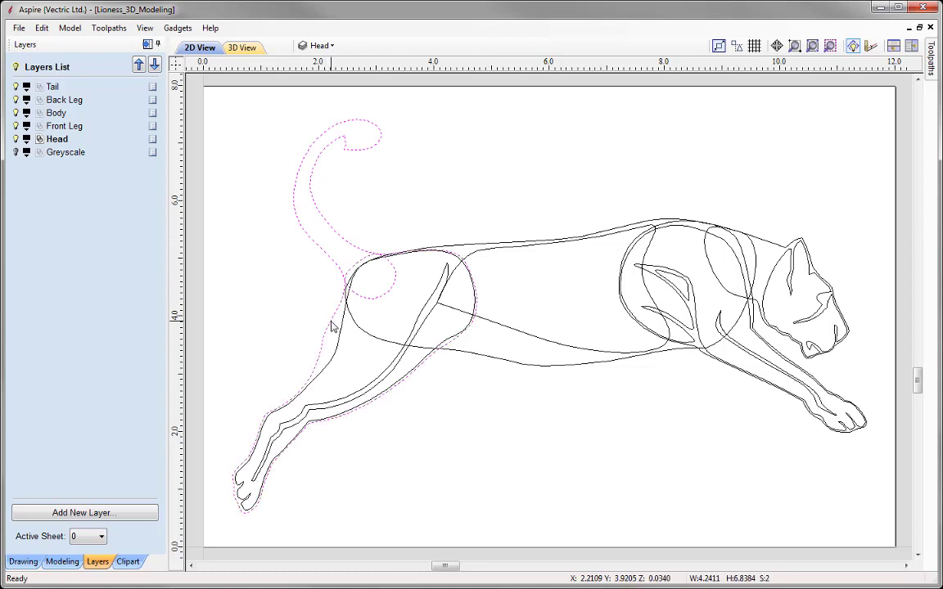
{"action": "left_click", "coordinate": [528, 370], "text": "shift"}
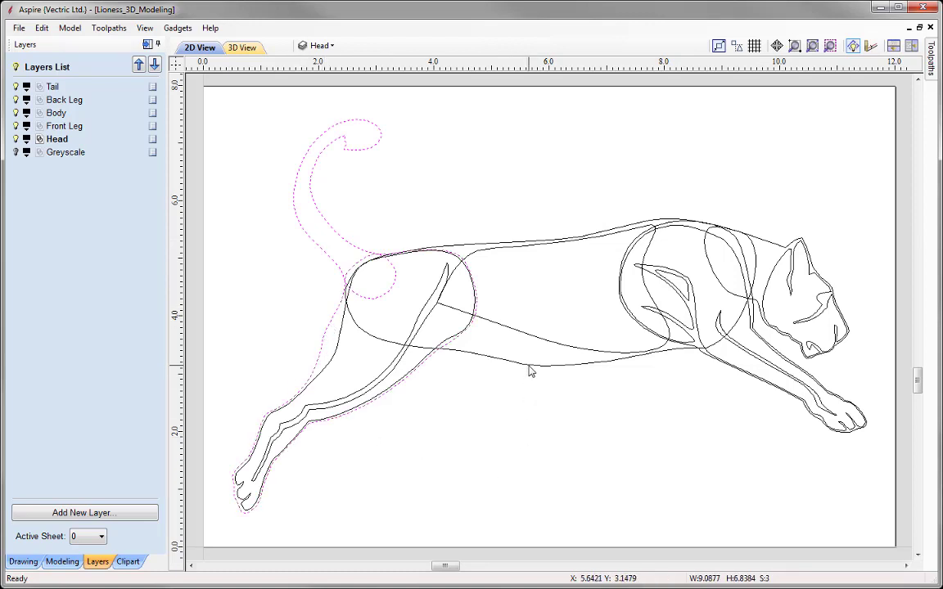
{"action": "left_click", "coordinate": [706, 358], "text": "shift"}
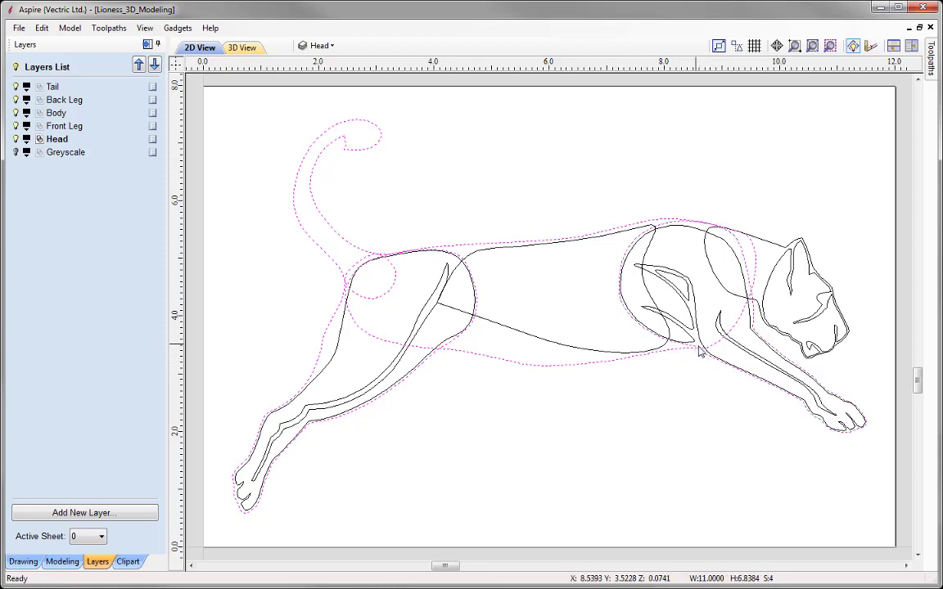
{"action": "left_click", "coordinate": [796, 237], "text": "shift"}
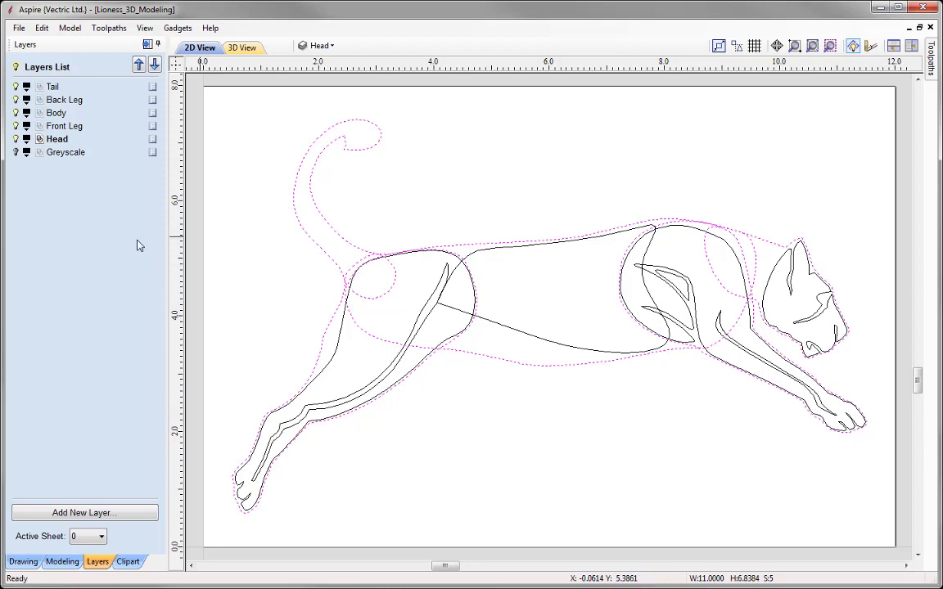
Copy the selected outlines to a new layer named Cutout and hide all layers.
{"action": "right_click", "coordinate": [333, 233]}
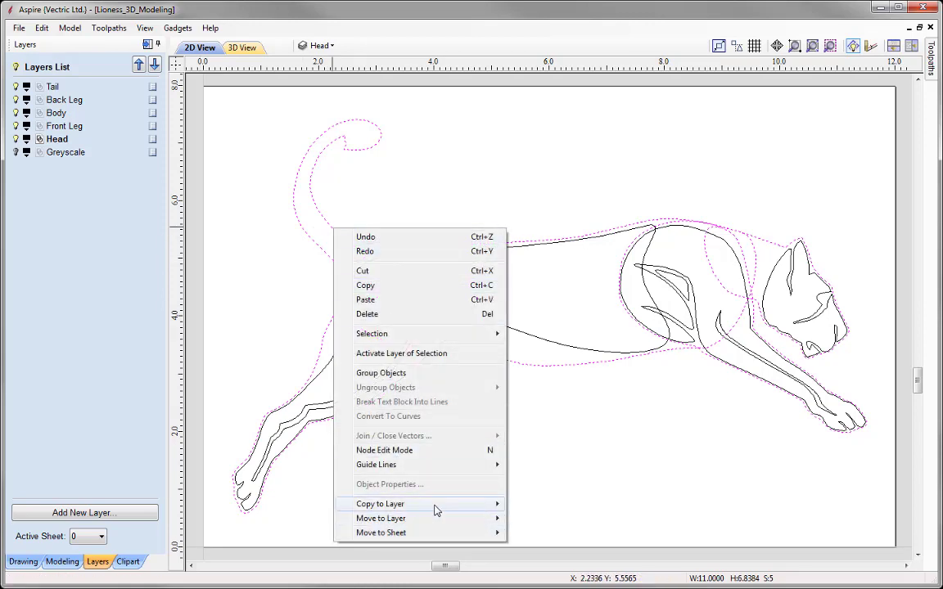
{"action": "mouse_move", "coordinate": [507, 508]}
{"action": "left_click", "coordinate": [546, 505]}
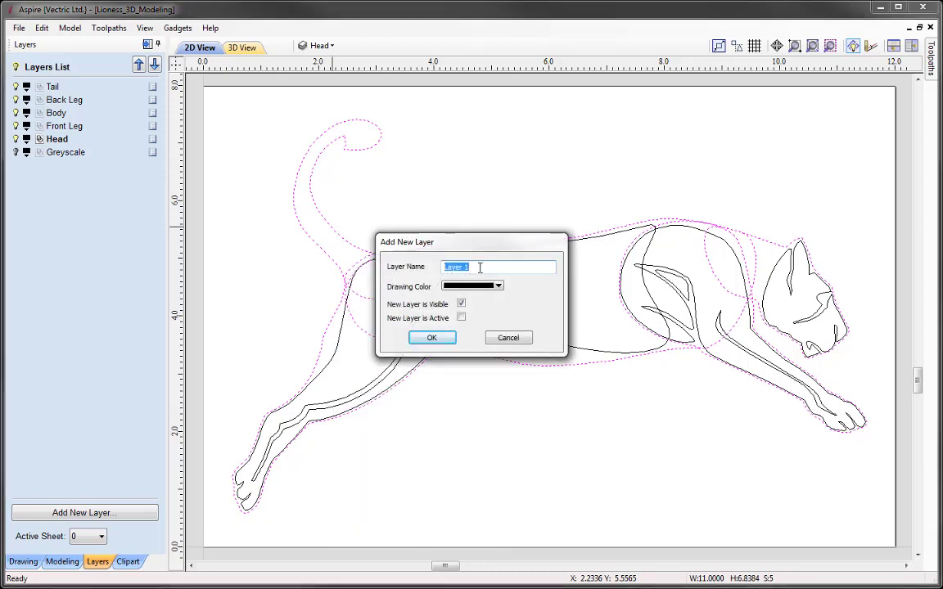
{"action": "type", "text": "Cutout"}
{"action": "left_click", "coordinate": [432, 338]}
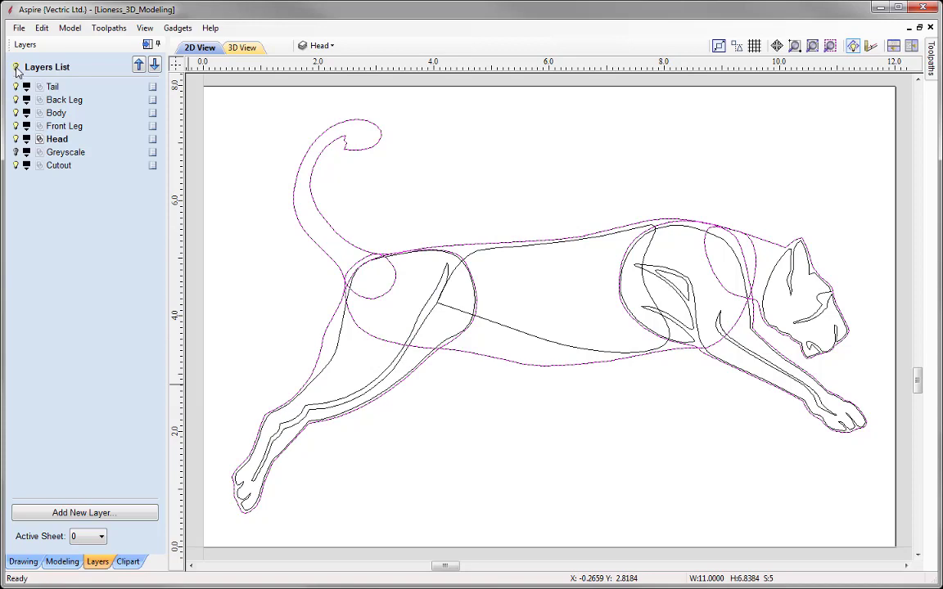
{"action": "left_click", "coordinate": [16, 68]}
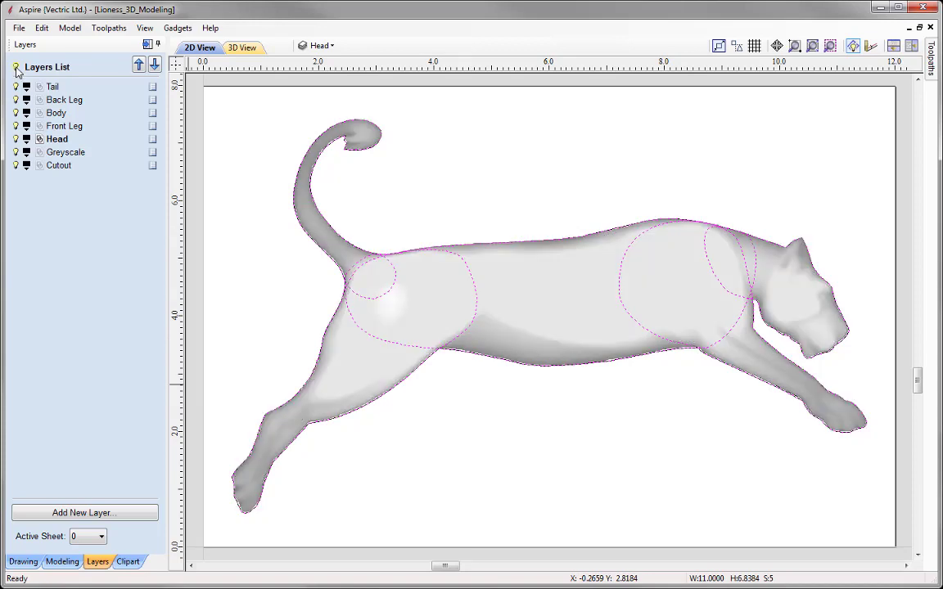
{"action": "left_click", "coordinate": [15, 68]}
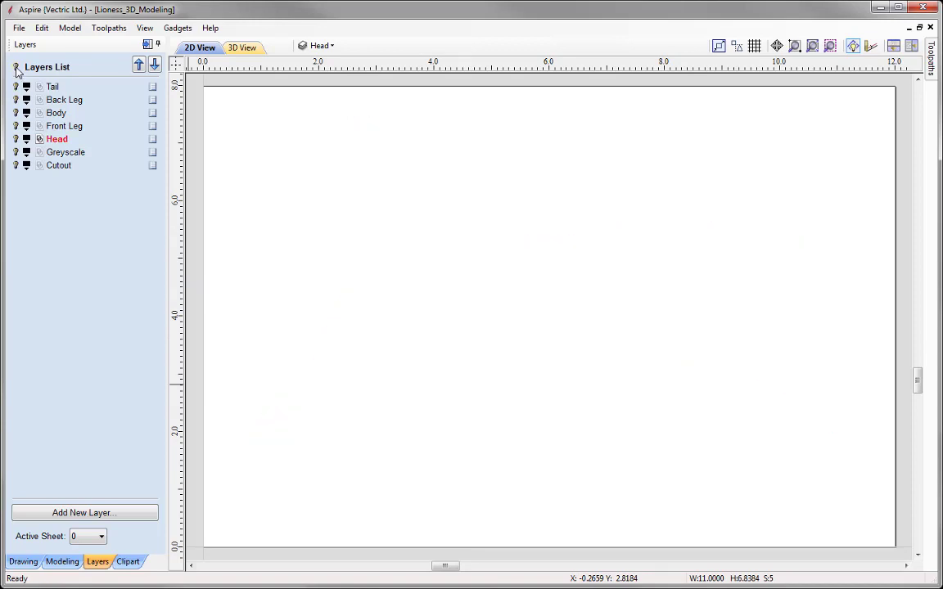
Show the Cutout layer, make it active, and weld its copied outlines into one lioness silhouette.
{"action": "left_click", "coordinate": [15, 165]}
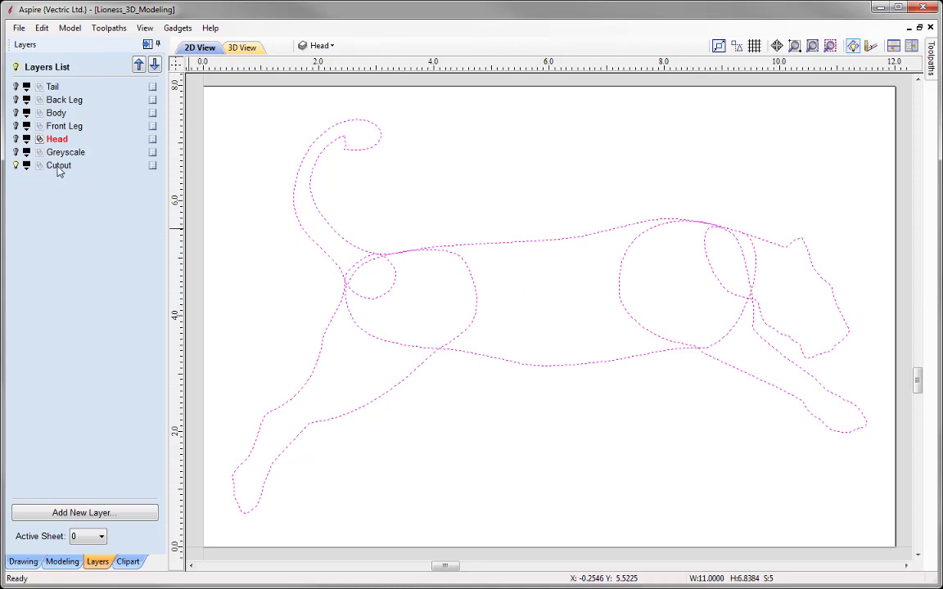
{"action": "left_click", "coordinate": [60, 167]}
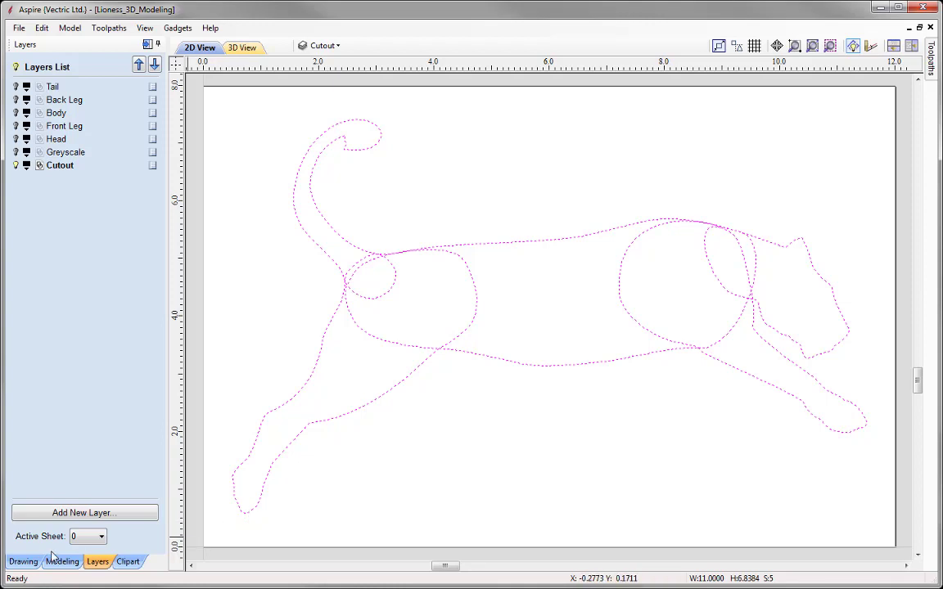
{"action": "left_click", "coordinate": [23, 562]}
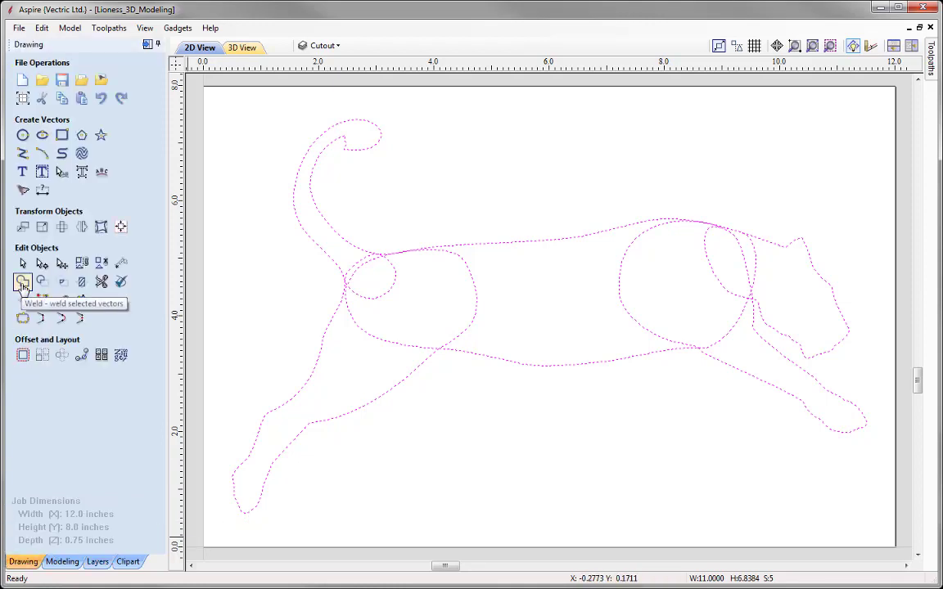
{"action": "left_click", "coordinate": [22, 281]}
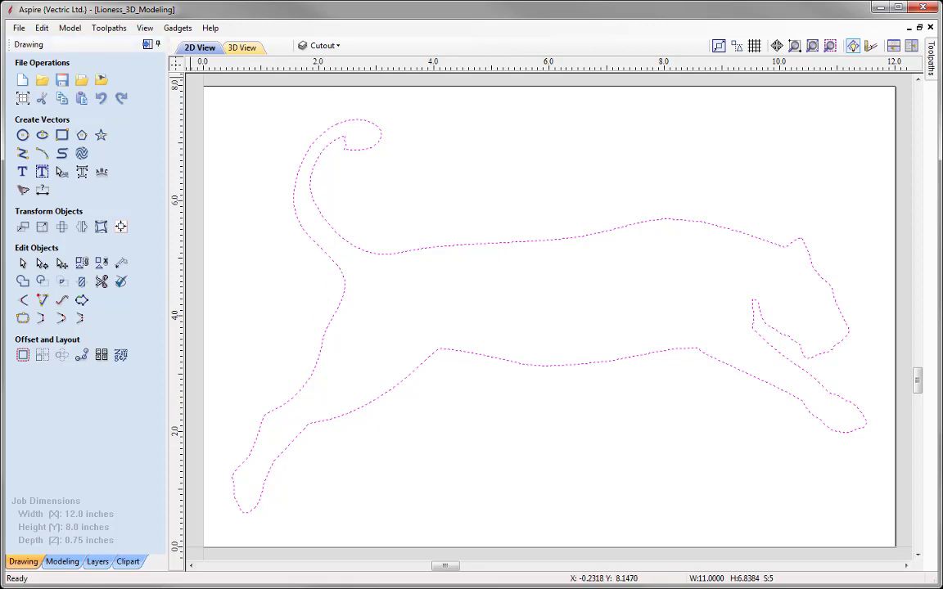
Tile the 2D and 3D views and start a 2D Profile toolpath with start depth 0.0 and cut depth 0.75 inches.
{"action": "left_click", "coordinate": [148, 45]}
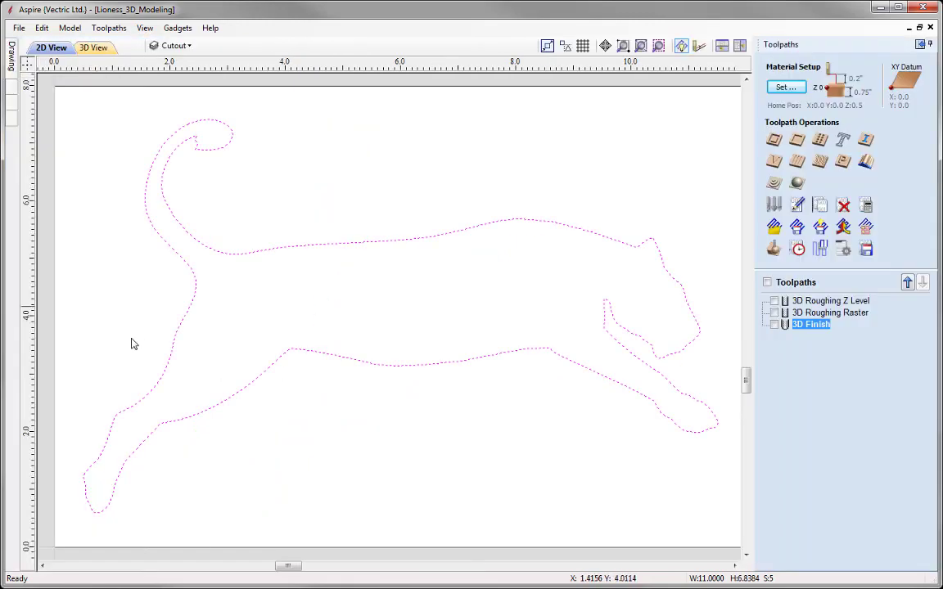
{"action": "left_click", "coordinate": [721, 46]}
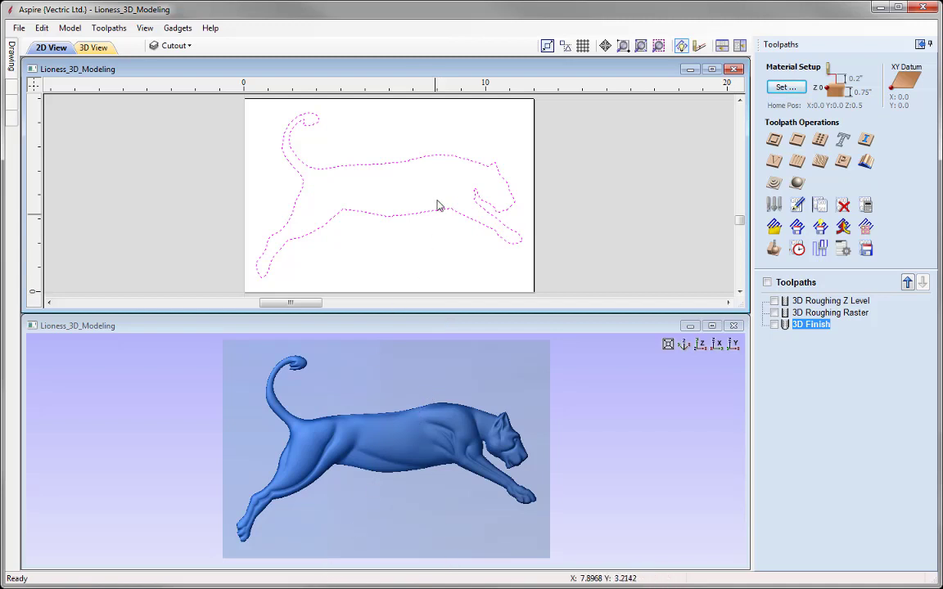
{"action": "left_click", "coordinate": [774, 143]}
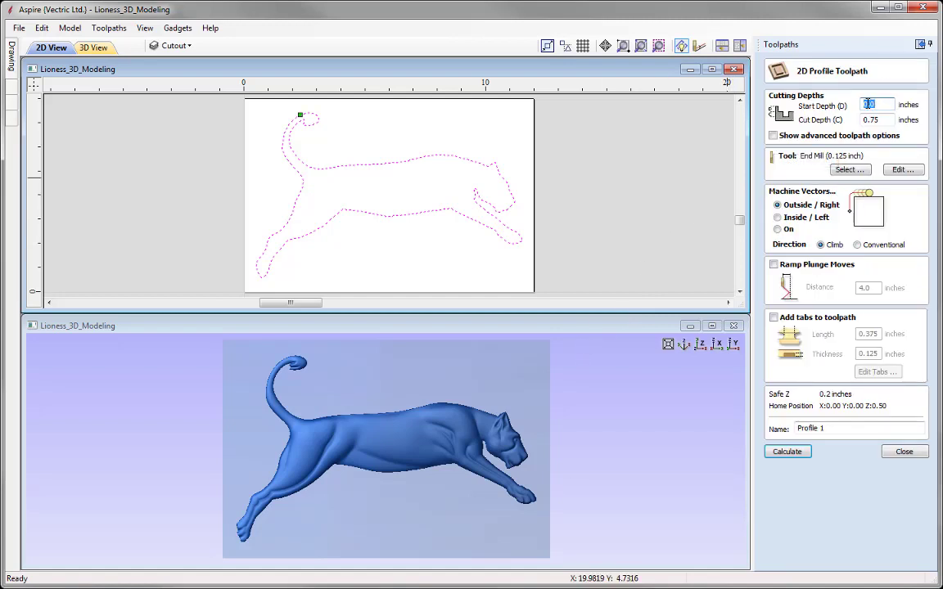
{"action": "key", "text": "Tab"}
Choose End Mill (0.25 inch) for the profile toolpath and set its pass depth to 0.25 inches.
{"action": "left_click", "coordinate": [849, 170]}
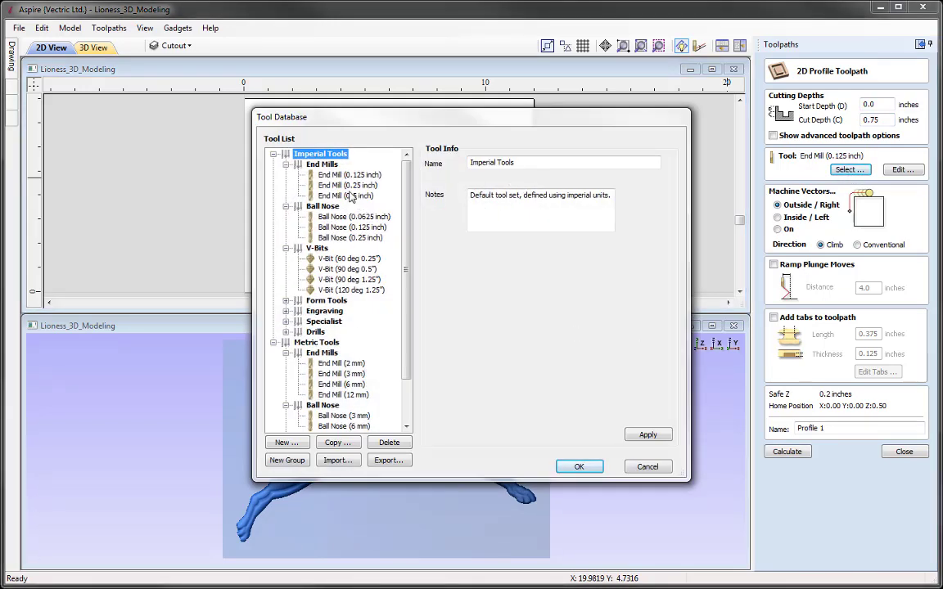
{"action": "left_click", "coordinate": [347, 186]}
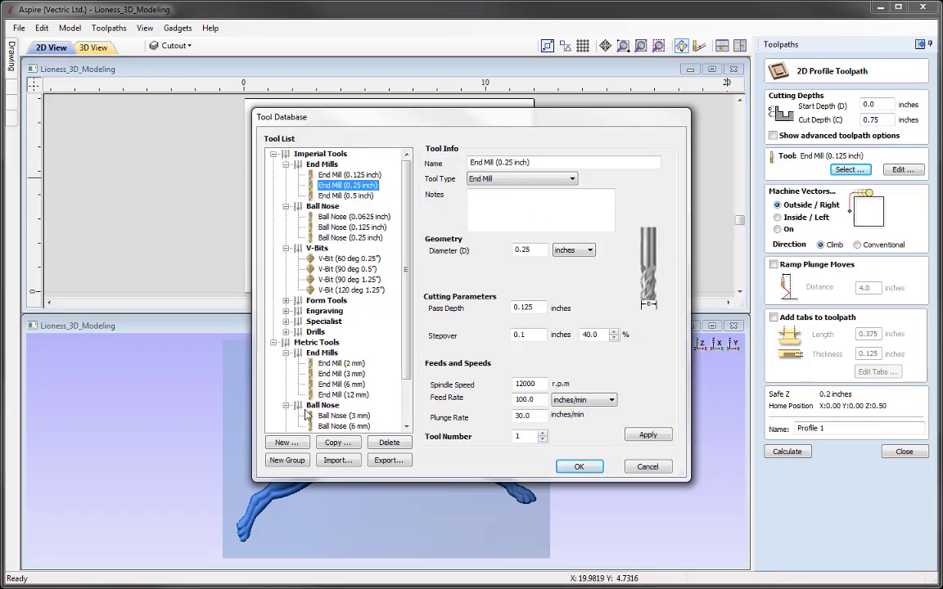
{"action": "left_click", "coordinate": [579, 467]}
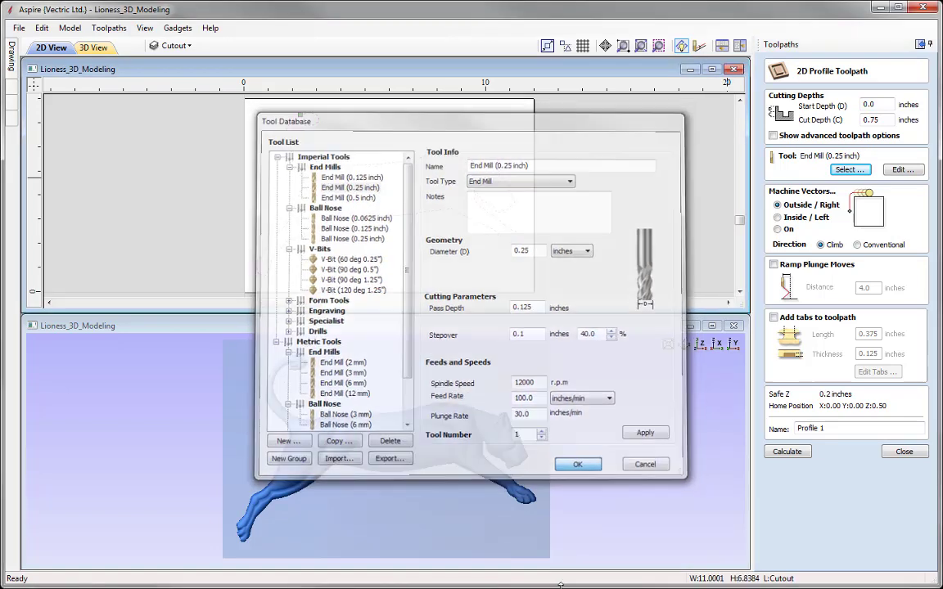
{"action": "left_click", "coordinate": [901, 170]}
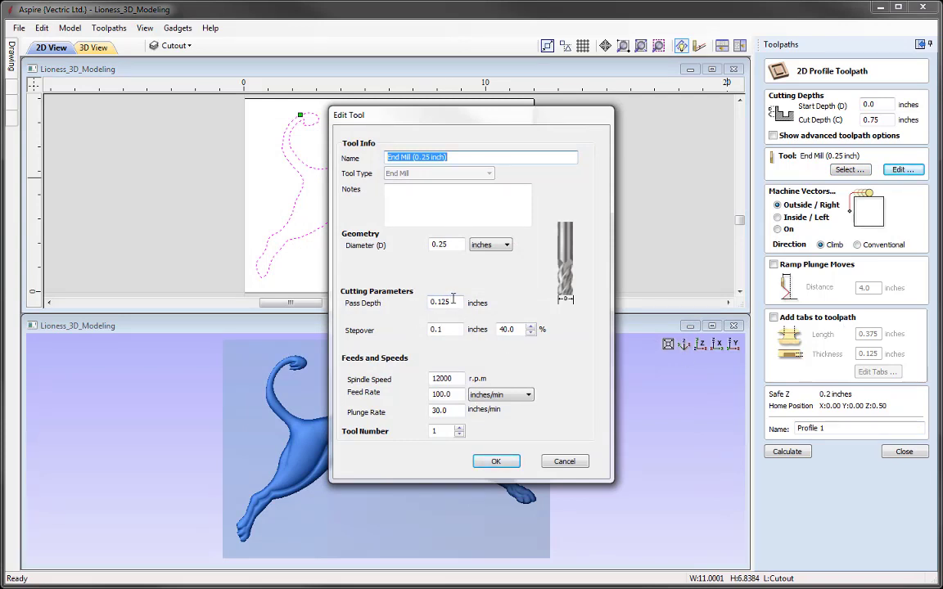
{"action": "left_click_drag", "start_coordinate": [439, 302], "coordinate": [462, 302]}
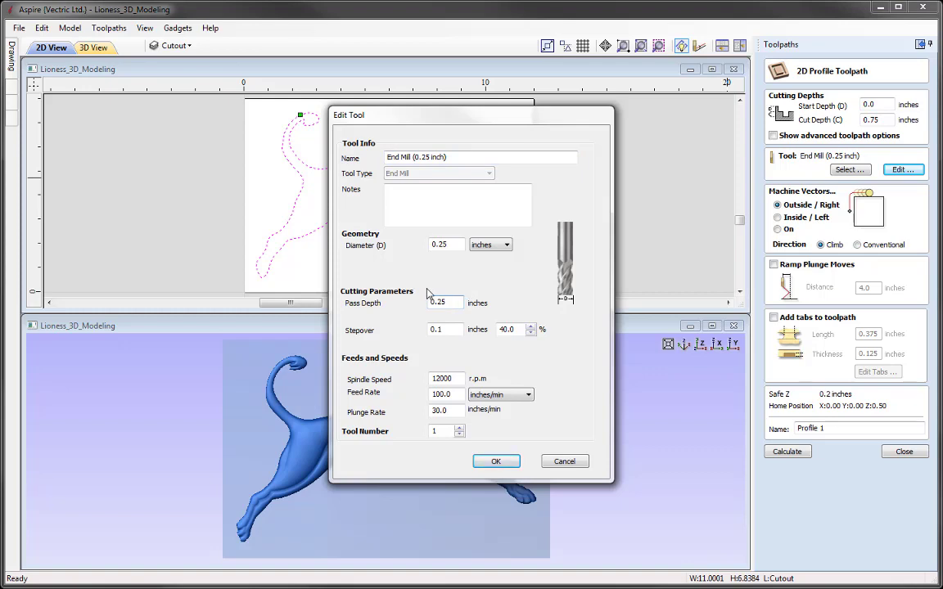
{"action": "left_click", "coordinate": [496, 462]}
{"action": "left_click", "coordinate": [495, 463]}
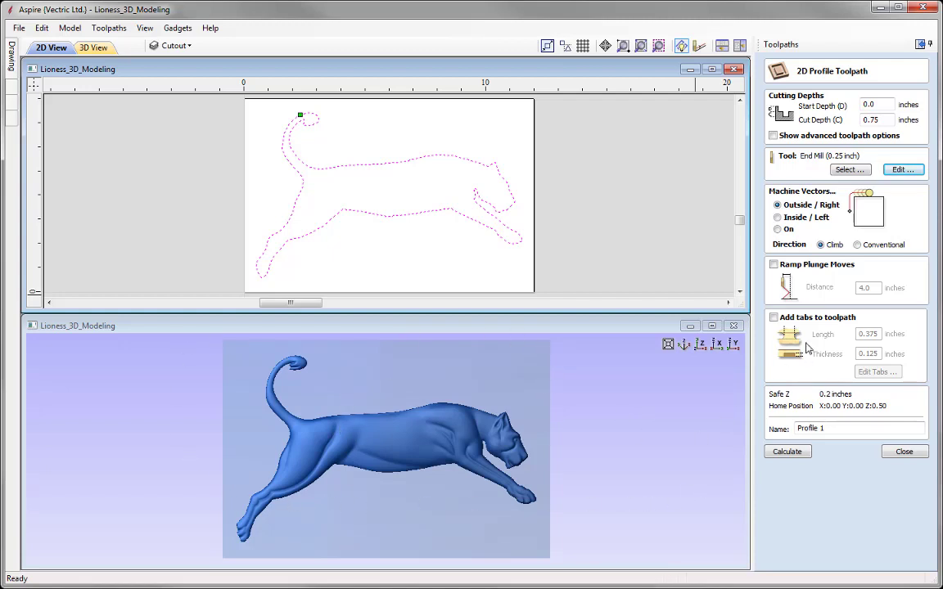
Add tabs to the profile toolpath with length 0.3 inches and thickness 0.15 inches.
{"action": "left_click", "coordinate": [774, 318]}
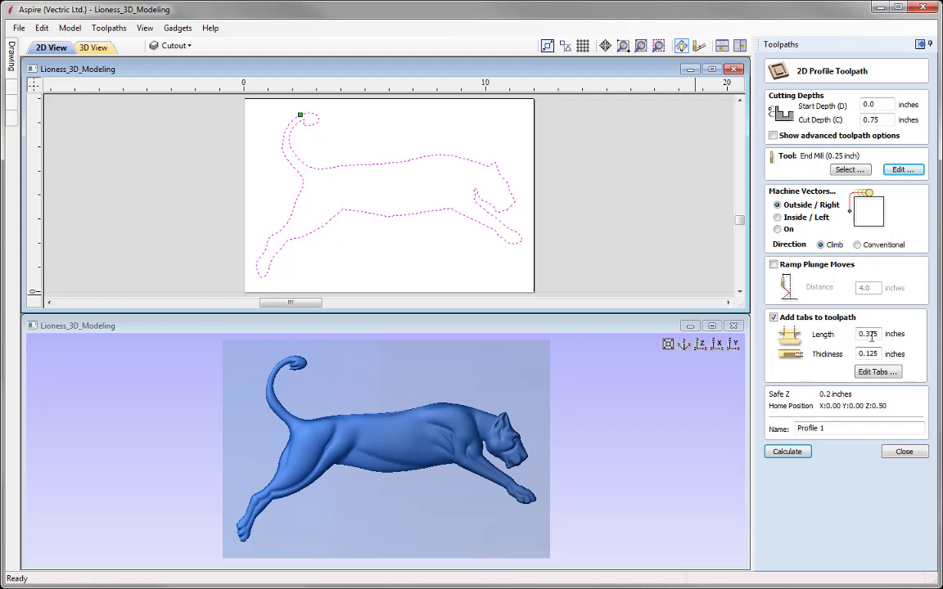
{"action": "left_click_drag", "start_coordinate": [871, 334], "coordinate": [888, 341]}
{"action": "left_click_drag", "start_coordinate": [872, 354], "coordinate": [889, 355]}
Place four individual tabs on the silhouette, at the upper back, tail tip curve, back leg and underside of the front leg.
{"action": "left_click", "coordinate": [878, 372]}
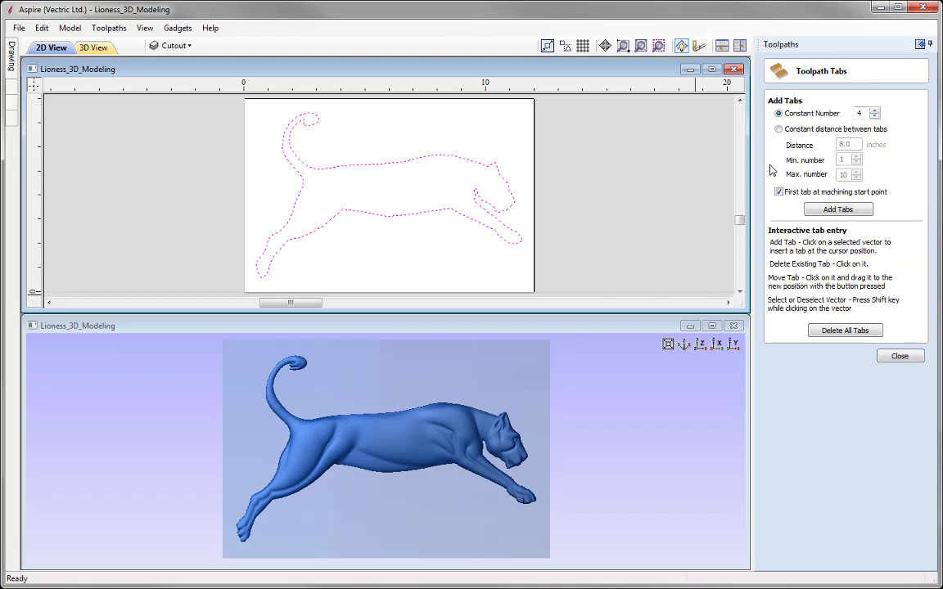
{"action": "left_click", "coordinate": [451, 156]}
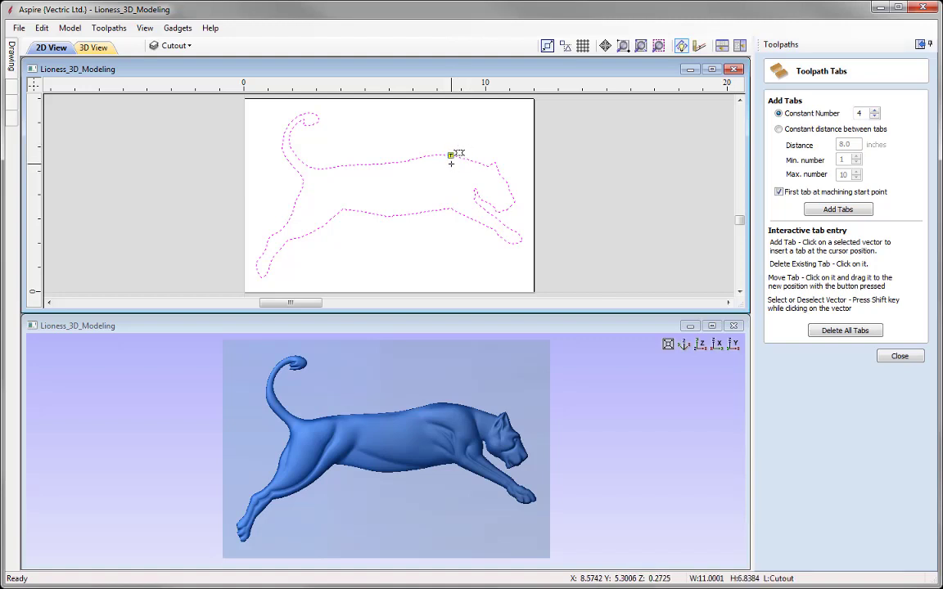
{"action": "left_click", "coordinate": [300, 114]}
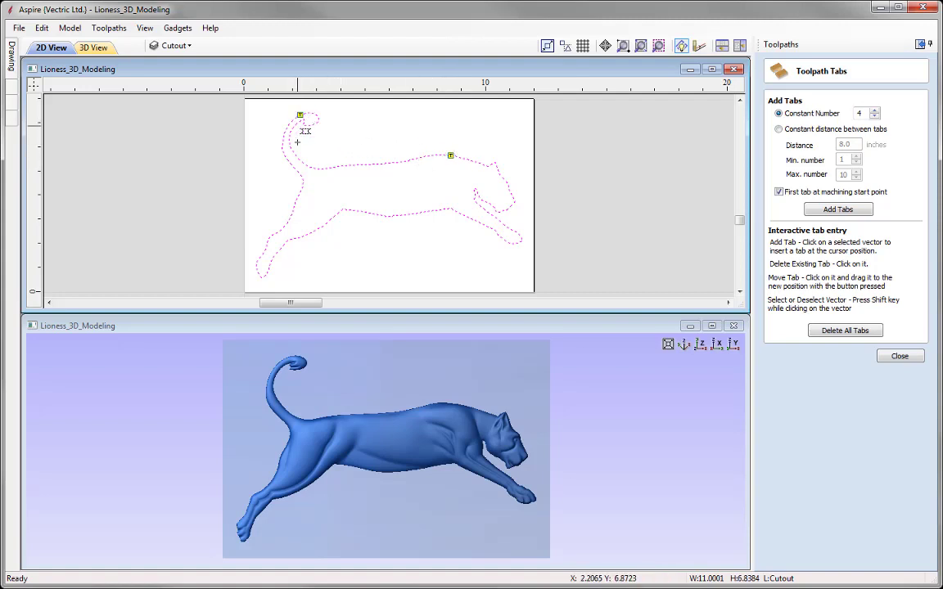
{"action": "left_click", "coordinate": [281, 247]}
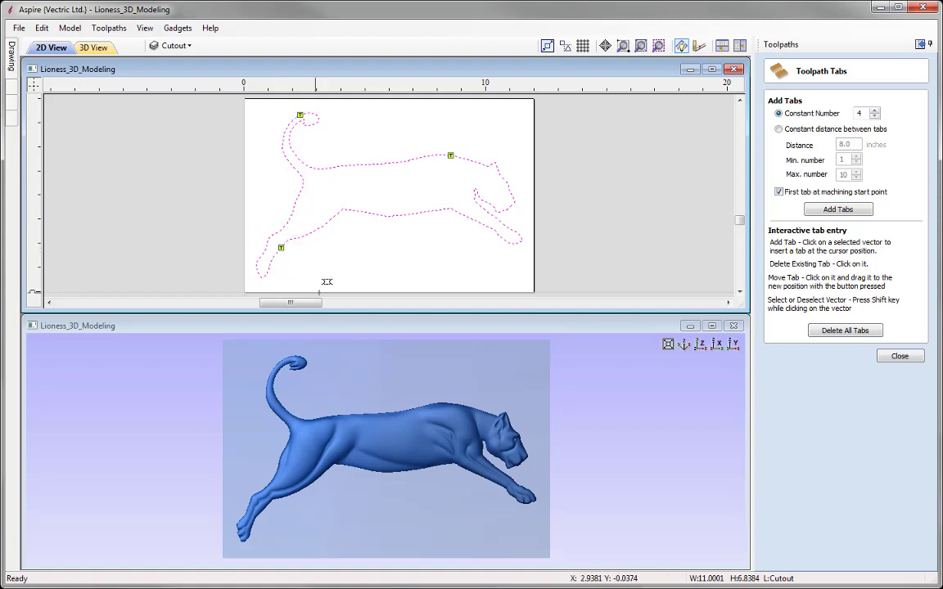
{"action": "left_click", "coordinate": [466, 217]}
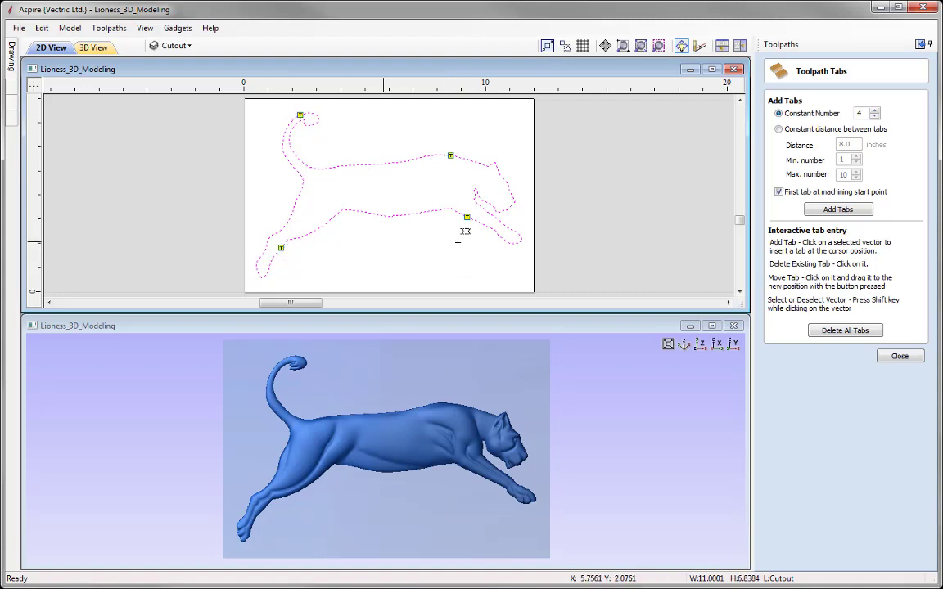
{"action": "left_click", "coordinate": [899, 357]}
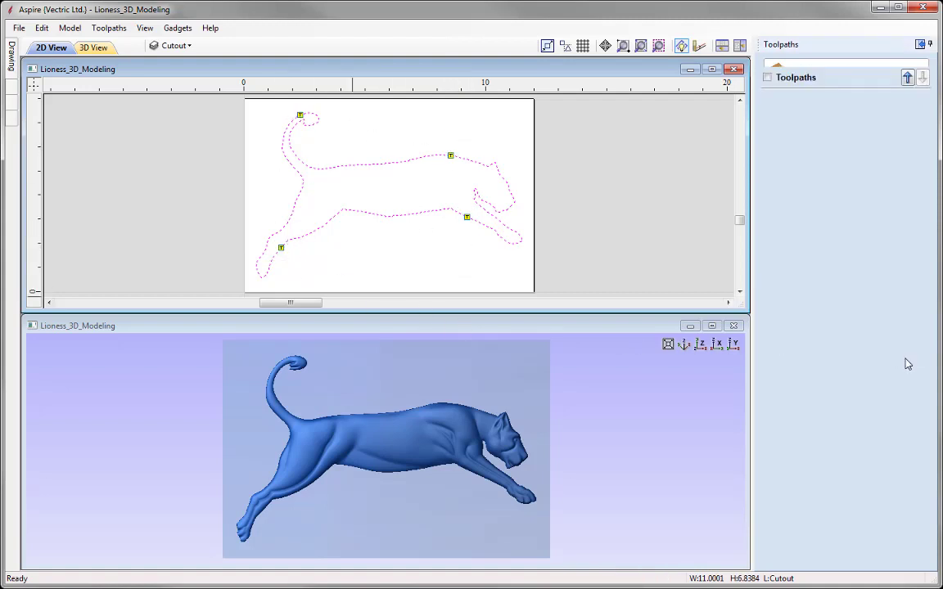
Name the toolpath Profile Cutout, calculate it, and preview its cut in the material.
{"action": "left_click", "coordinate": [844, 427]}
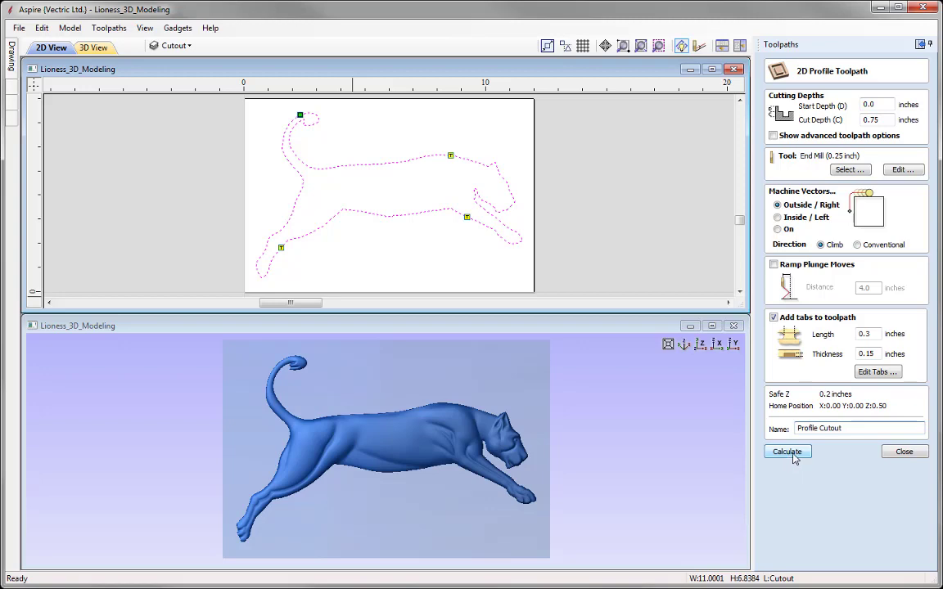
{"action": "left_click", "coordinate": [789, 452]}
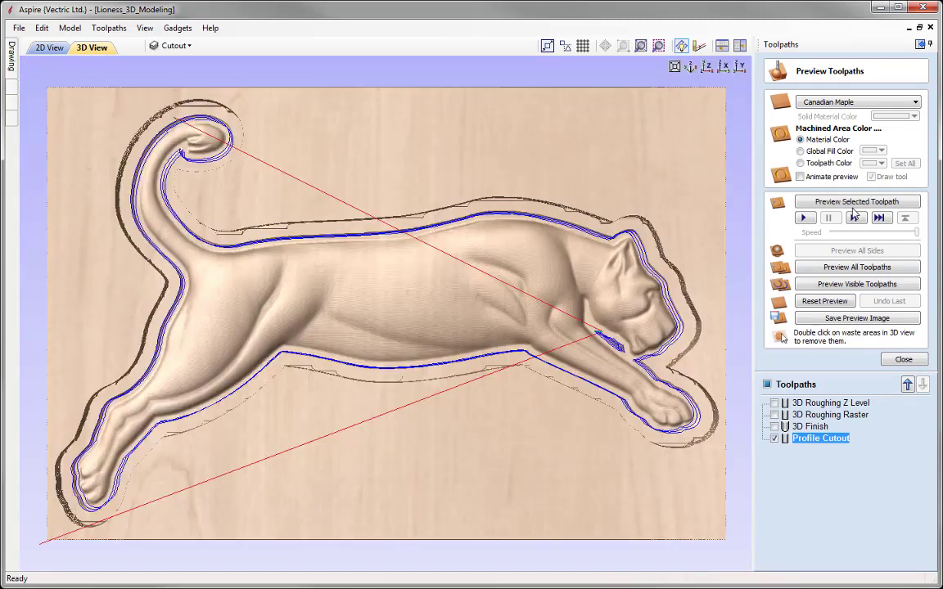
{"action": "left_click", "coordinate": [858, 203]}
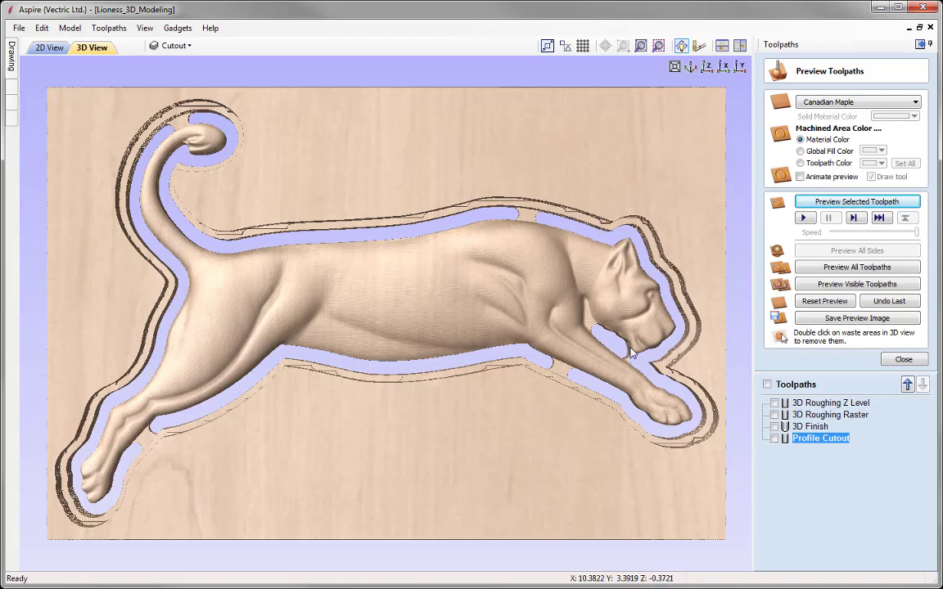
Undo the cutout preview, then recalculate and preview the Profile Cutout toolpath with End Mill (0.125 inch).
{"action": "left_click", "coordinate": [824, 301]}
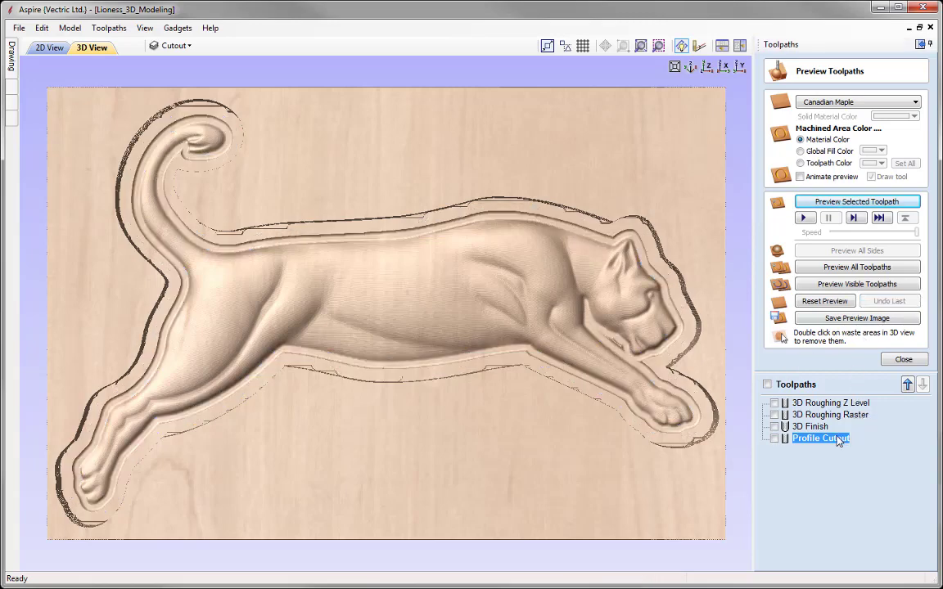
{"action": "double_click", "coordinate": [821, 439]}
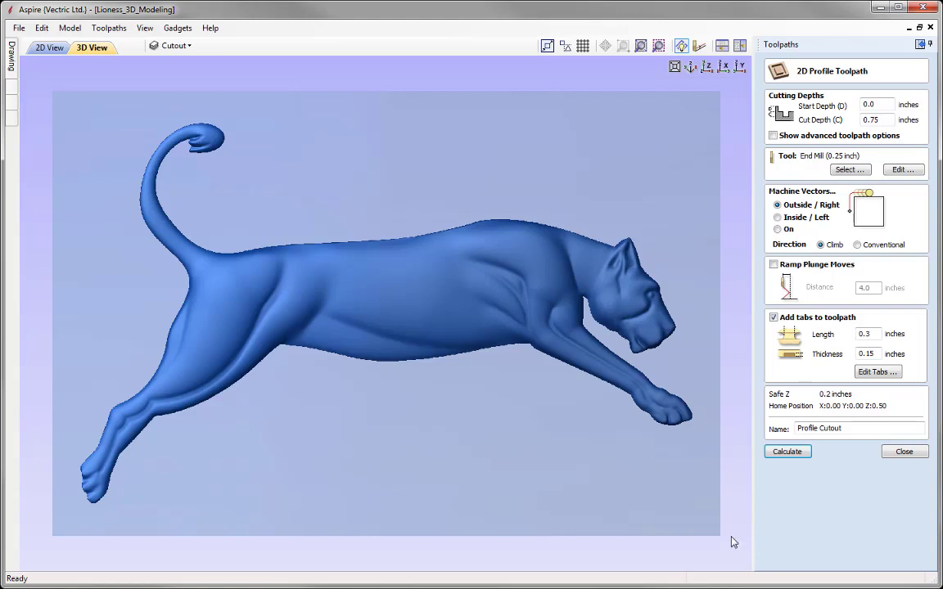
{"action": "left_click", "coordinate": [850, 171]}
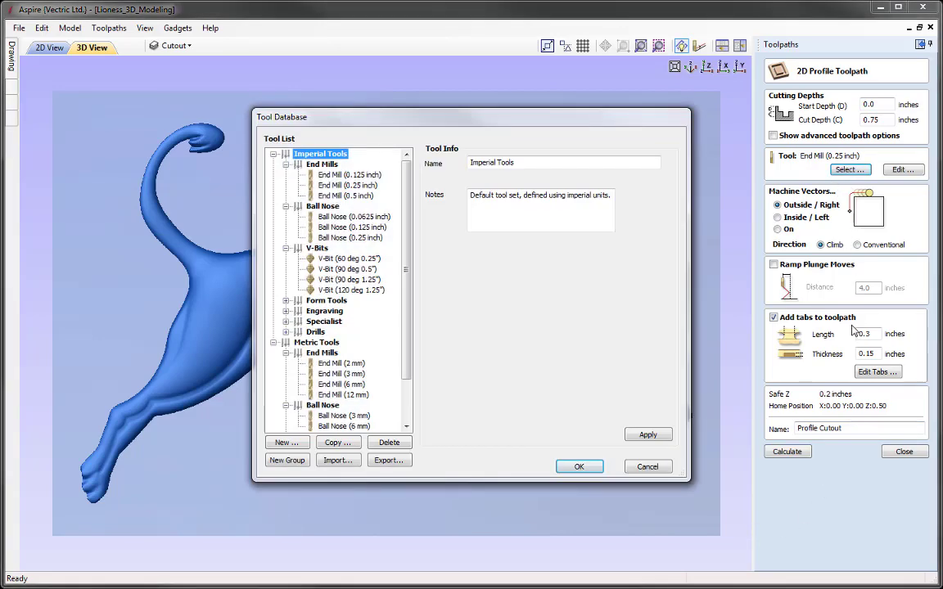
{"action": "left_click", "coordinate": [322, 176]}
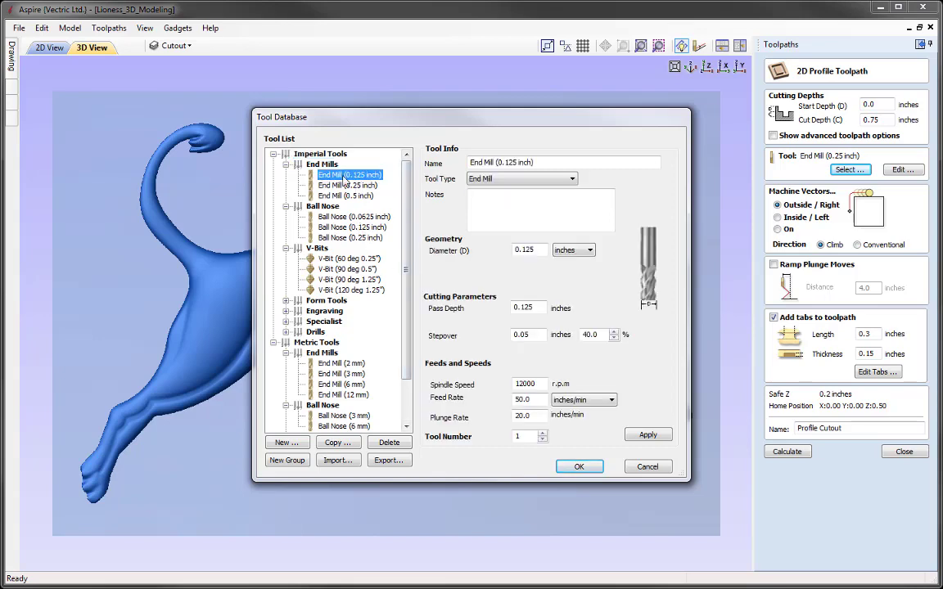
{"action": "left_click", "coordinate": [602, 468]}
{"action": "left_click", "coordinate": [778, 451]}
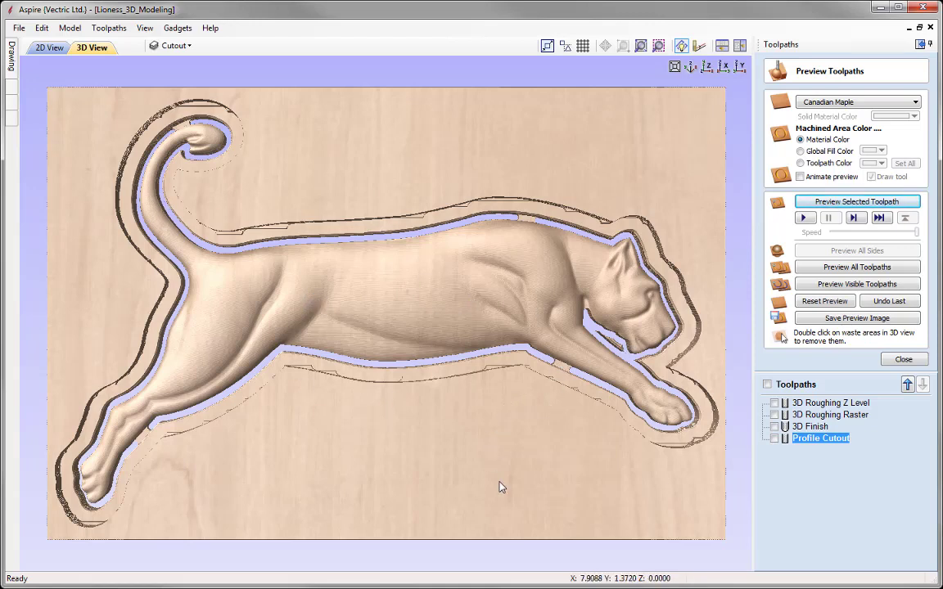
Open toolpath saving and set 3D Roughing Z Level and 3D Roughing Raster for output to one file.
{"action": "left_click", "coordinate": [904, 360]}
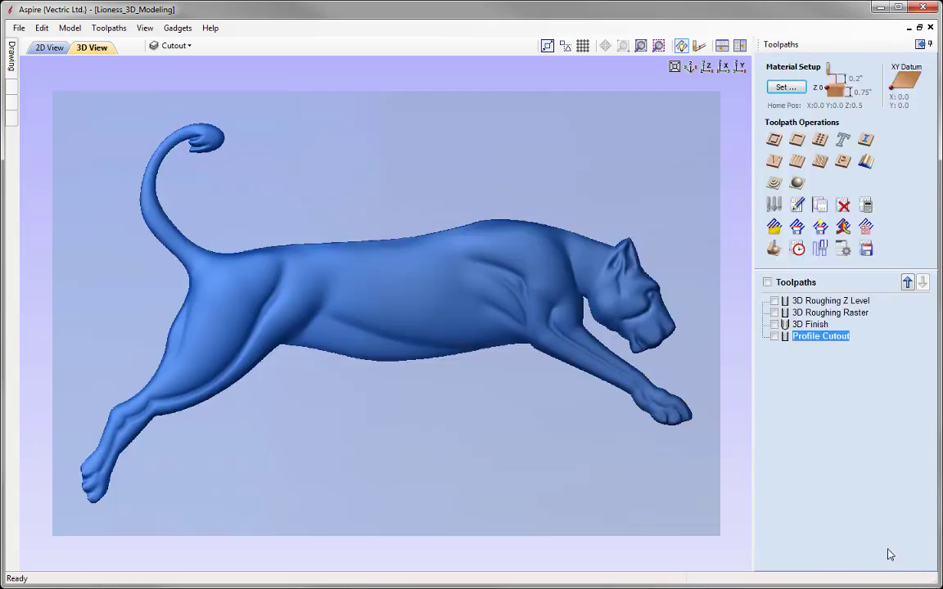
{"action": "left_click", "coordinate": [866, 249]}
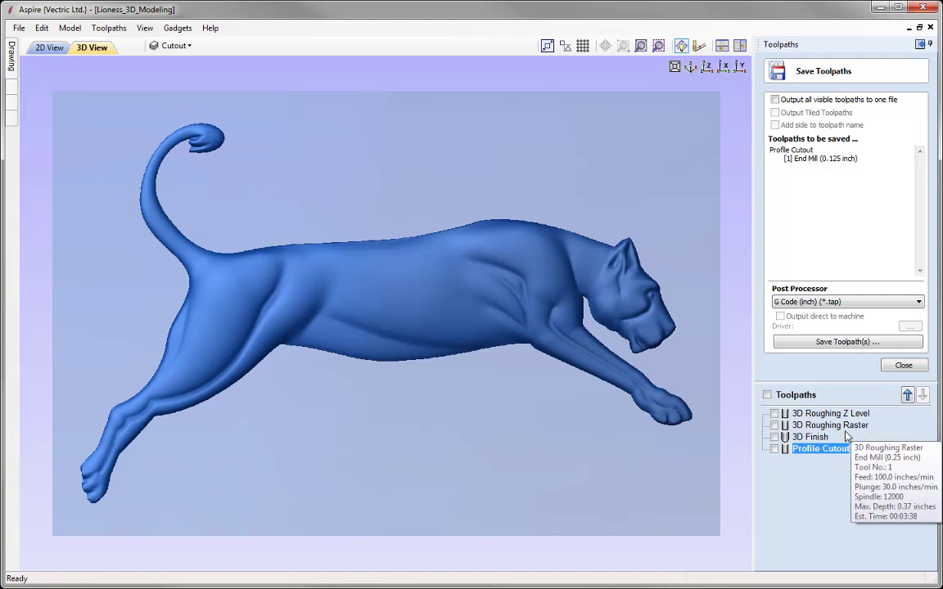
{"action": "left_click", "coordinate": [774, 414]}
{"action": "left_click", "coordinate": [774, 426]}
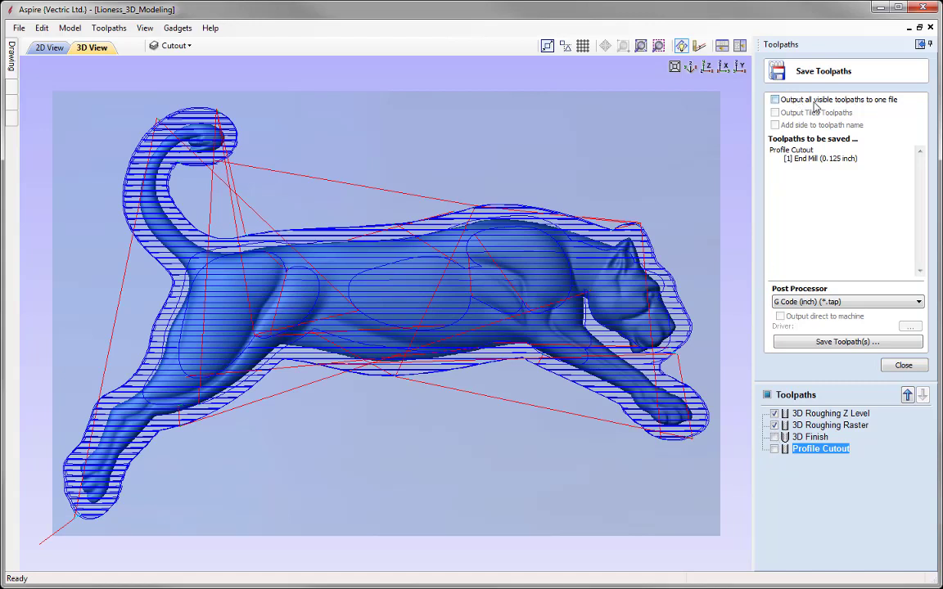
{"action": "left_click", "coordinate": [774, 99]}
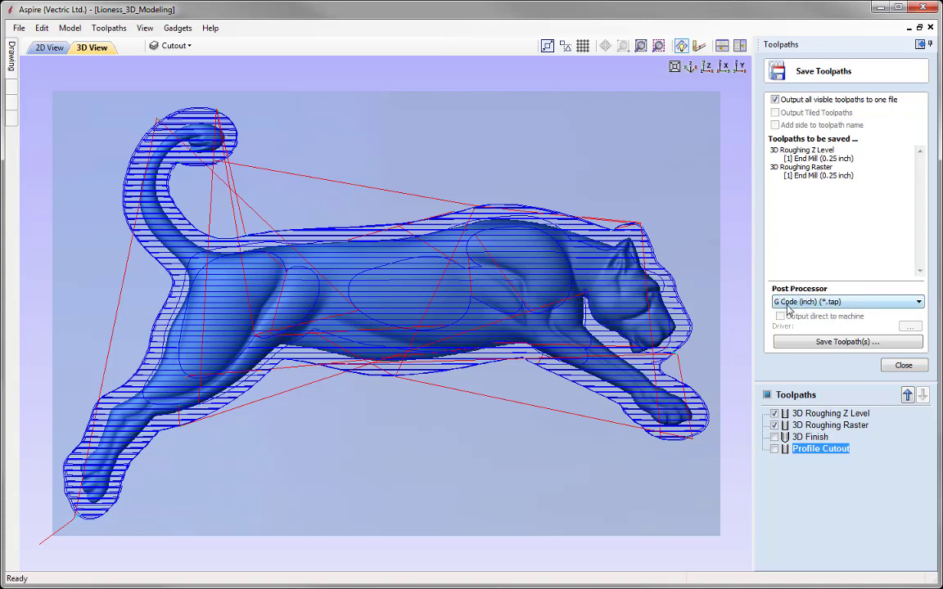
Open the file save for the combined roughing toolpaths, cancel it, and hide both roughing toolpaths.
{"action": "left_click", "coordinate": [844, 342]}
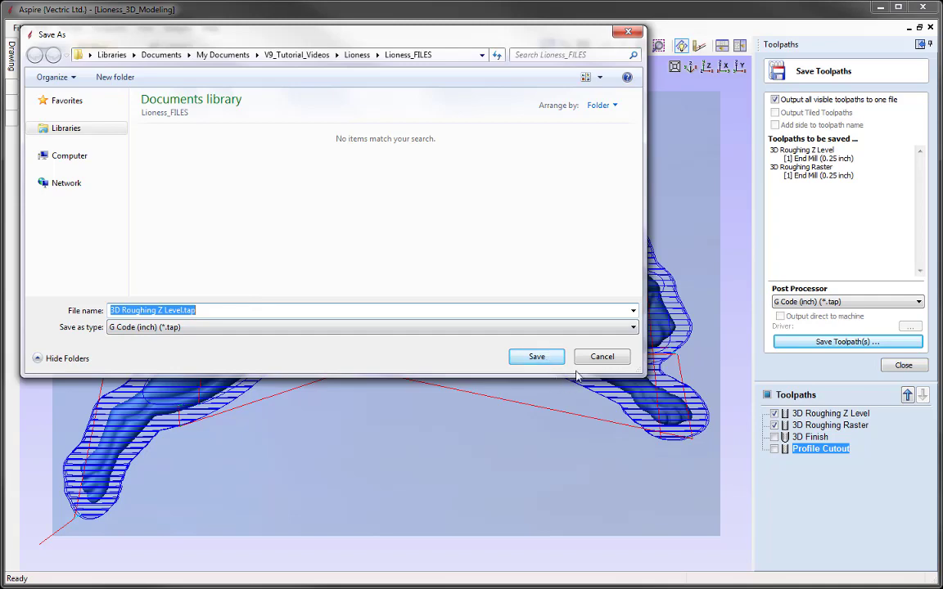
{"action": "left_click", "coordinate": [602, 357]}
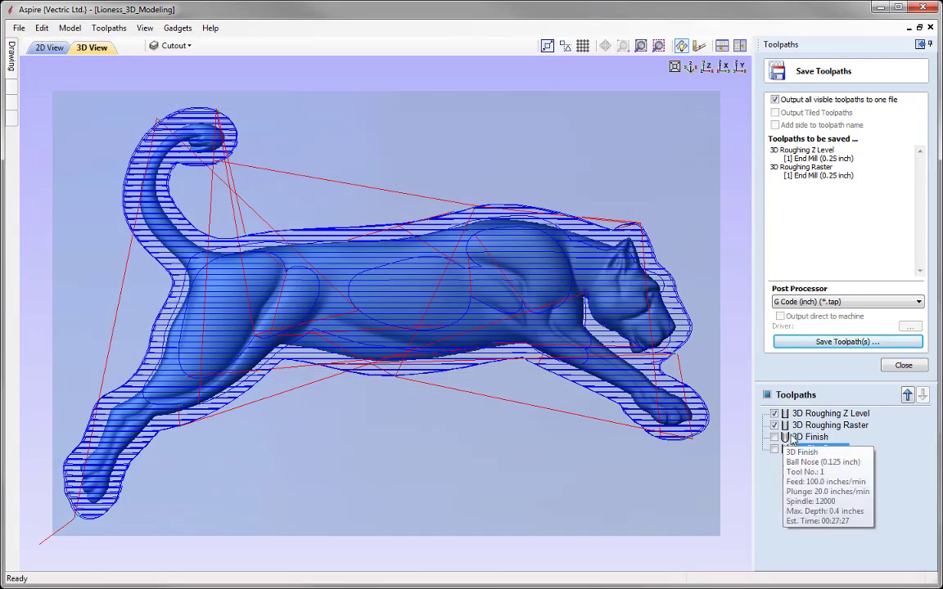
{"action": "left_click", "coordinate": [775, 425]}
{"action": "left_click", "coordinate": [774, 414]}
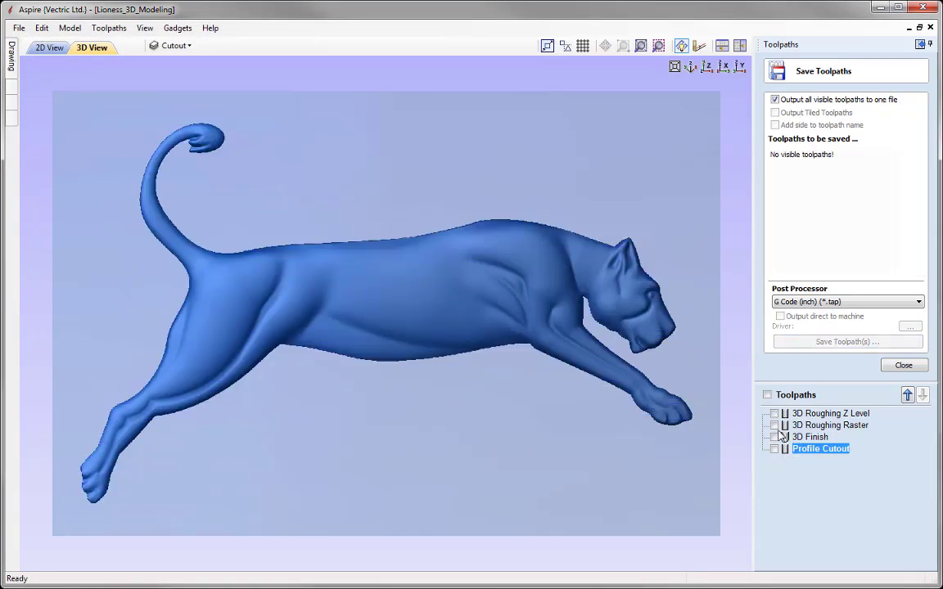
Set 3D Finish and then Profile Cutout individually for output, hide each one again, and close toolpath saving without writing a file.
{"action": "left_click", "coordinate": [775, 438]}
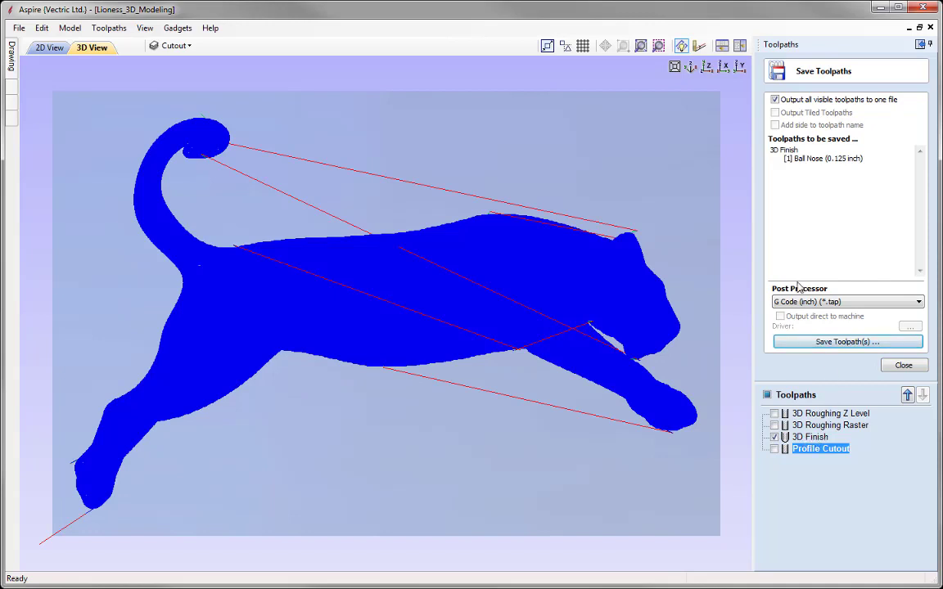
{"action": "left_click", "coordinate": [775, 437]}
{"action": "left_click", "coordinate": [775, 449]}
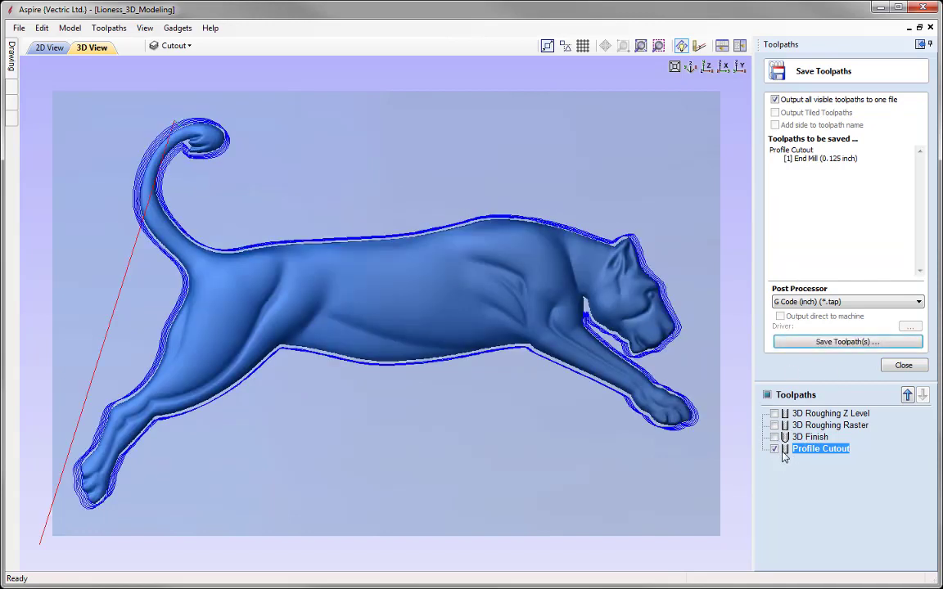
{"action": "left_click", "coordinate": [775, 450]}
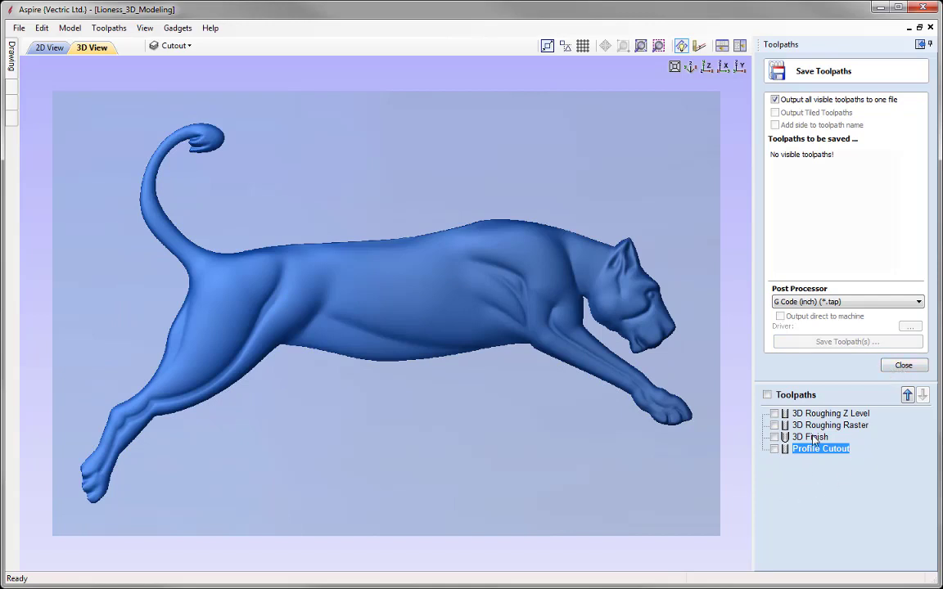
{"action": "left_click", "coordinate": [917, 366]}
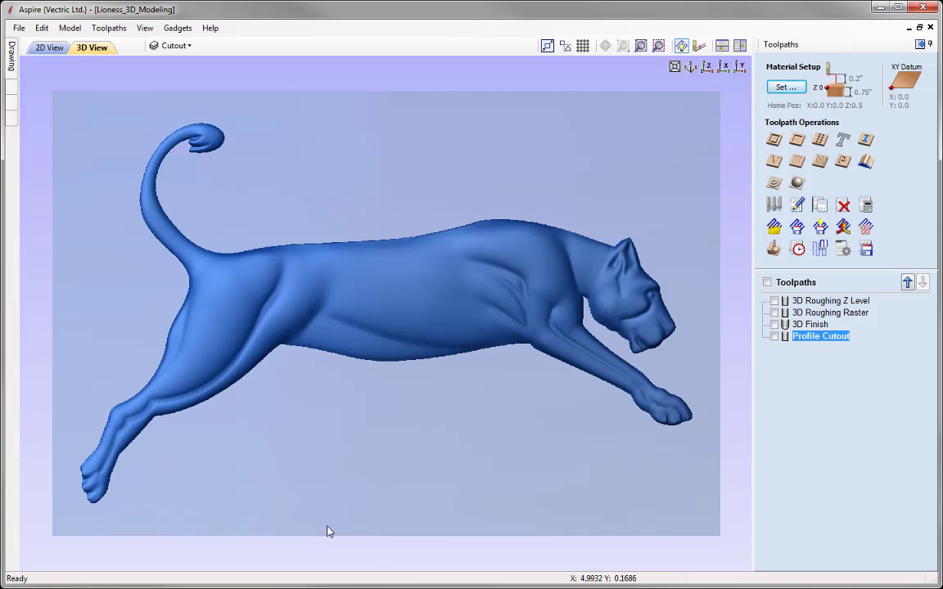
Save the project as a new Aspire file named Lioness_3D_Toolpath in the Lioness_FILES folder.
{"action": "left_click", "coordinate": [22, 36]}
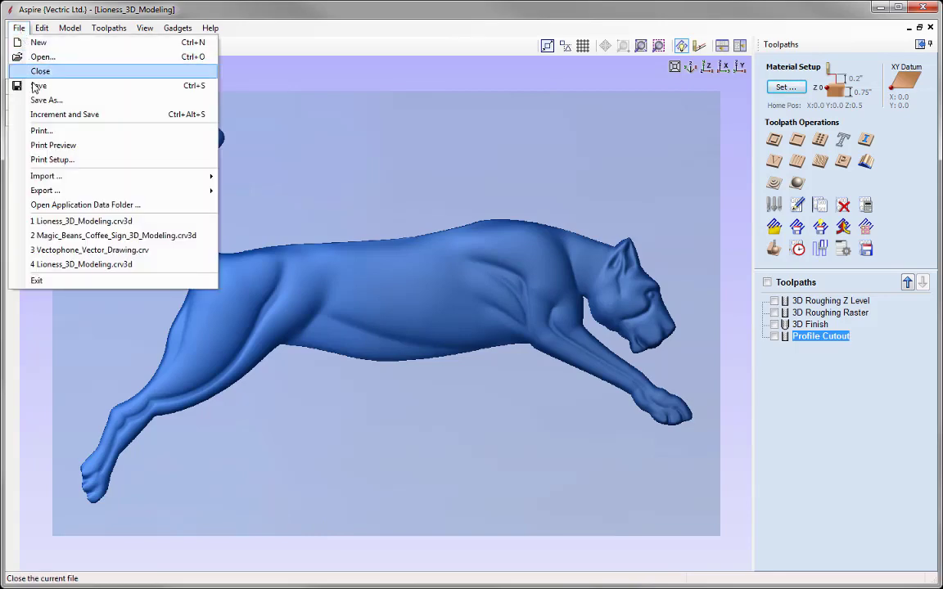
{"action": "left_click", "coordinate": [63, 99]}
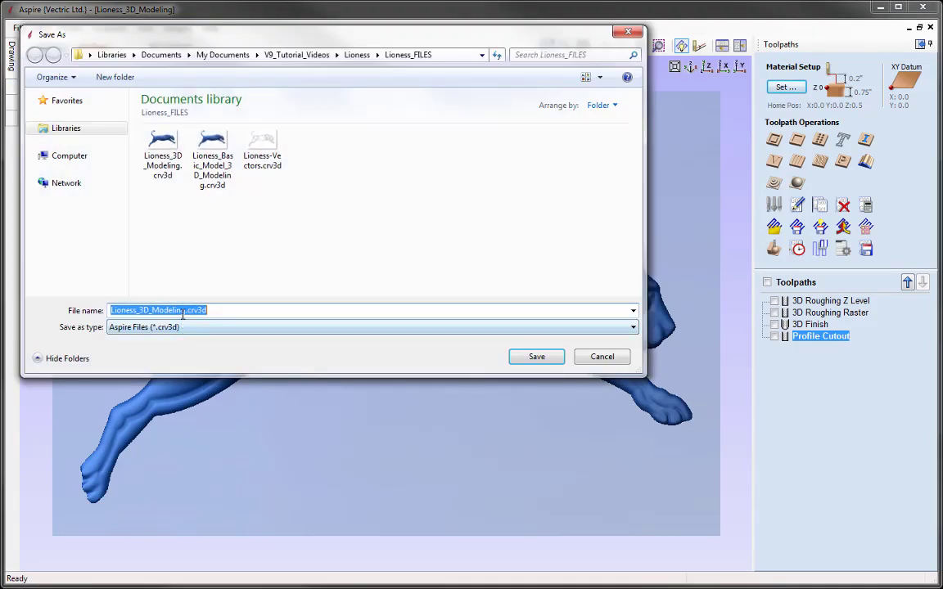
{"action": "right_click", "coordinate": [184, 312]}
{"action": "left_click", "coordinate": [215, 370]}
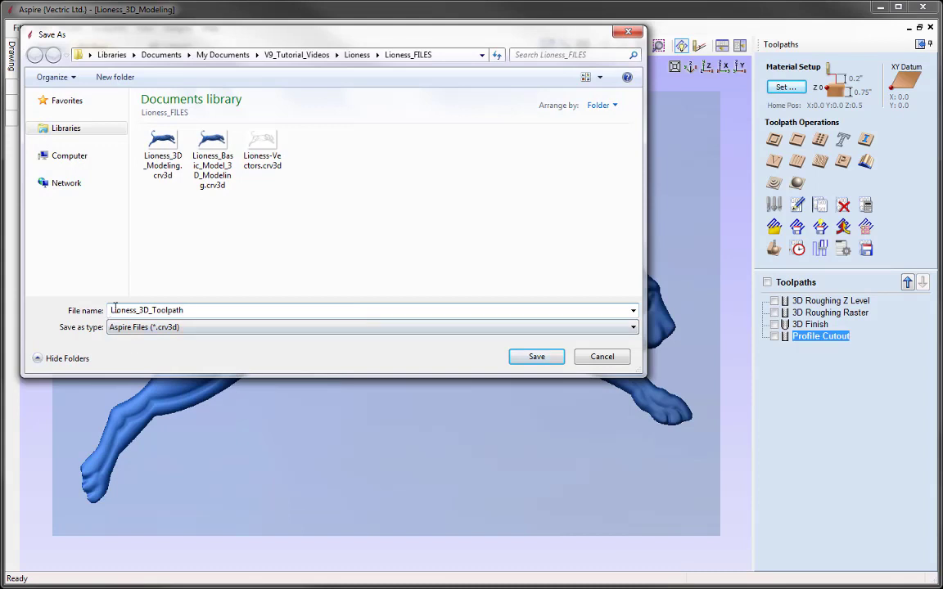